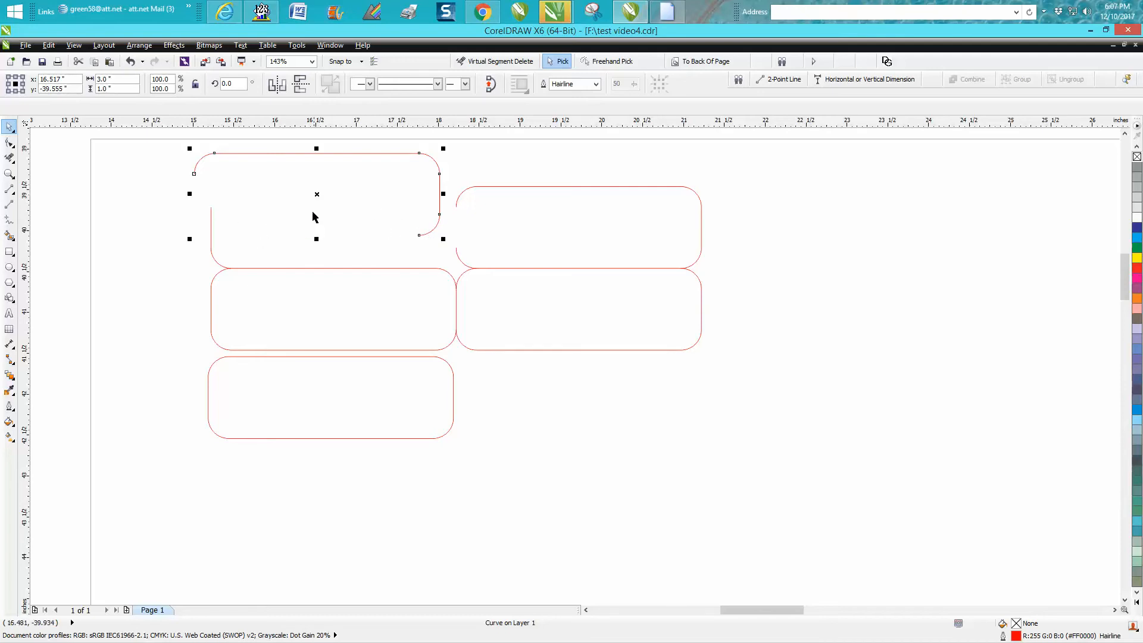
Step: Undo the earlier edits to the upper rectangles, then shift the separate lower rounded rectangle slightly and convert it to curves
left_click(133, 61)
left_click(365, 357)
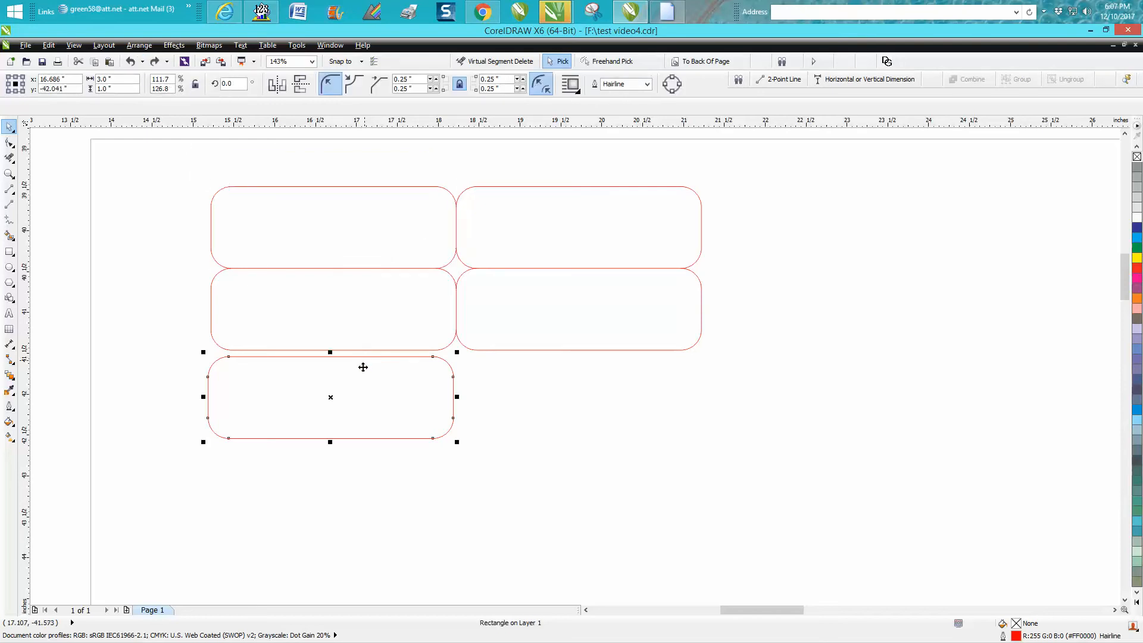
left_click_drag(331, 399, 340, 403)
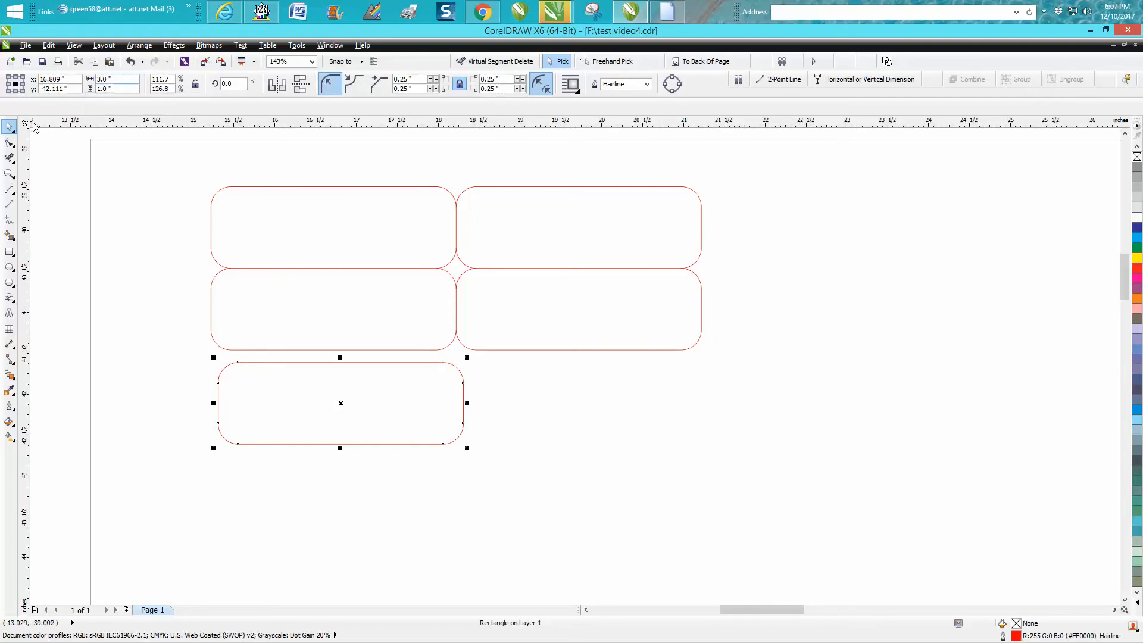
left_click(144, 47)
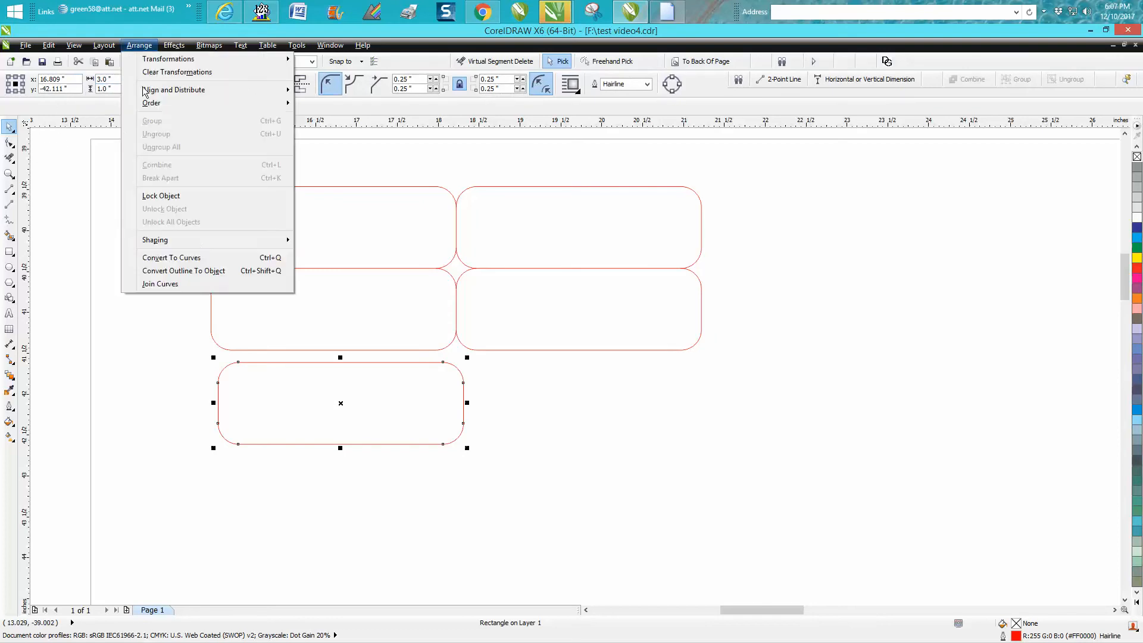
left_click(164, 258)
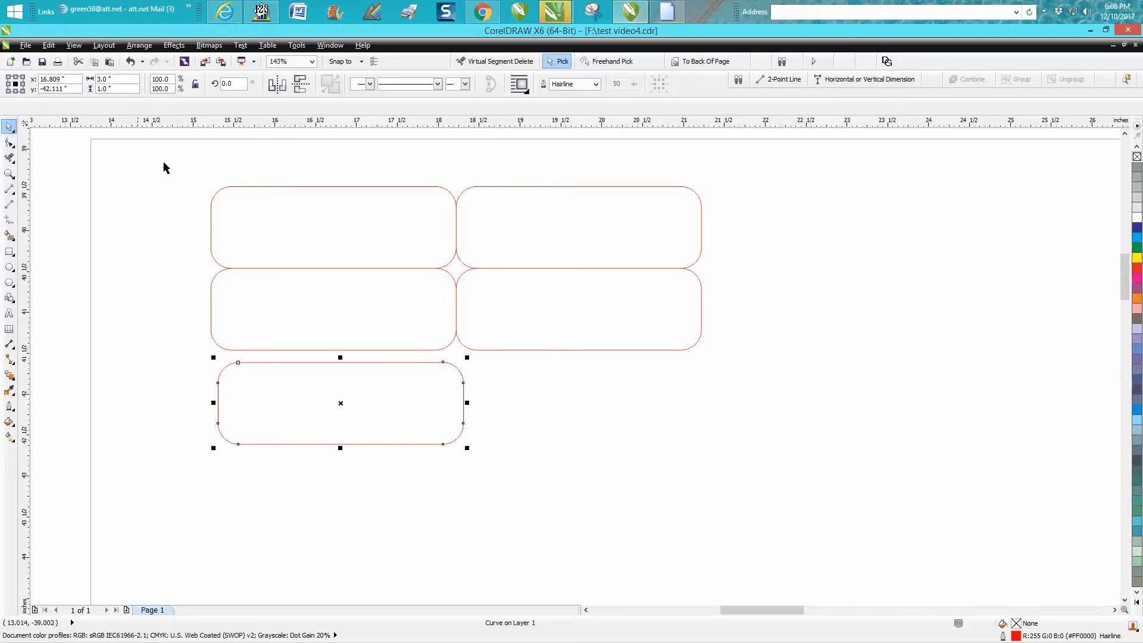
Step: Set the nudge distance to 0.5 inches with nothing selected
left_click(211, 136)
left_click(260, 90)
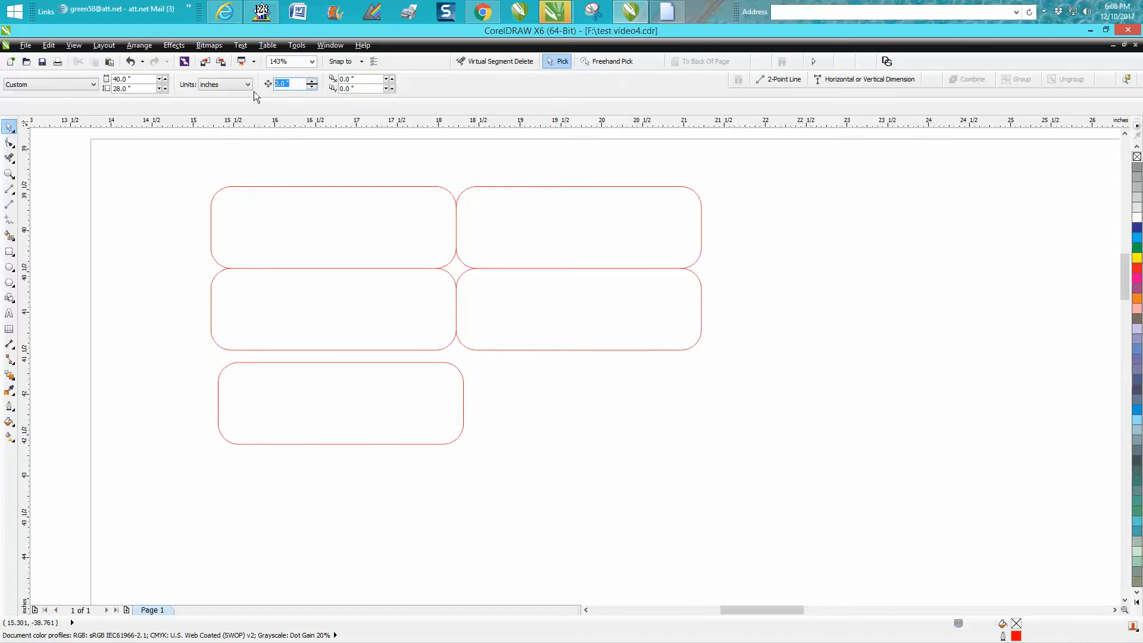
type(".5")
Step: Break the lower rounded rectangle's curve at the two end nodes of its left vertical edge
left_click(8, 143)
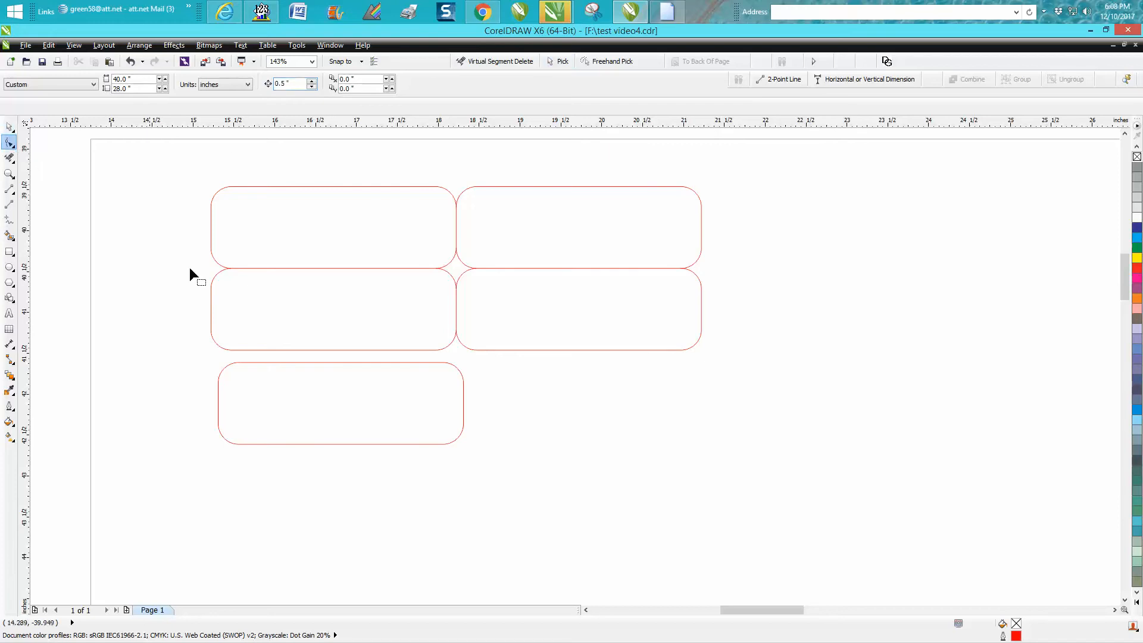
left_click(216, 393)
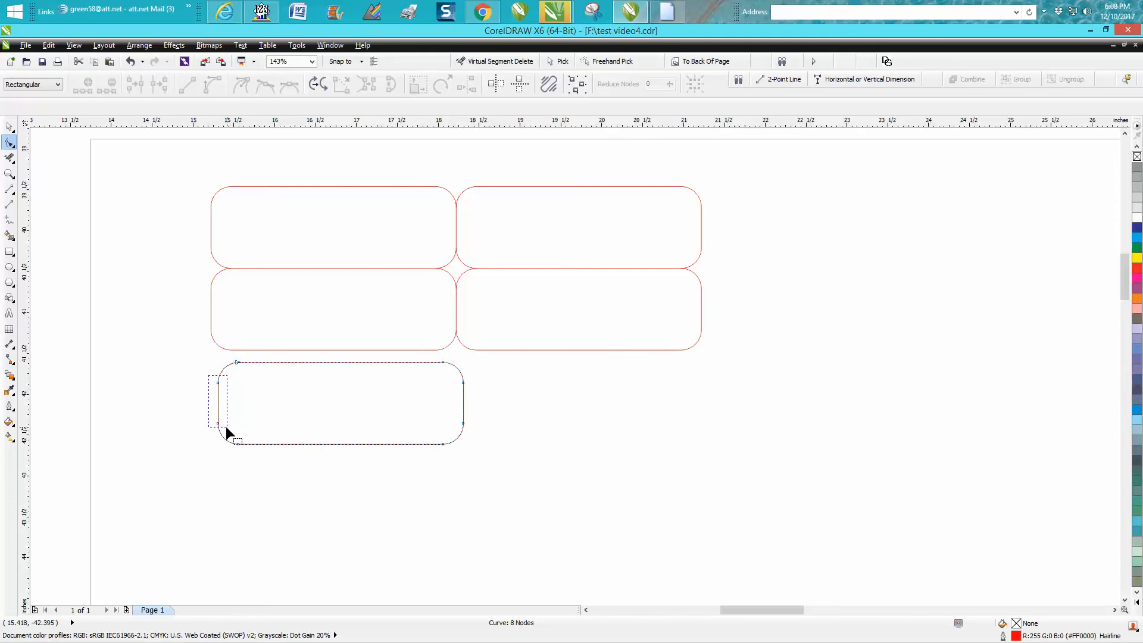
left_click_drag(226, 427, 227, 428)
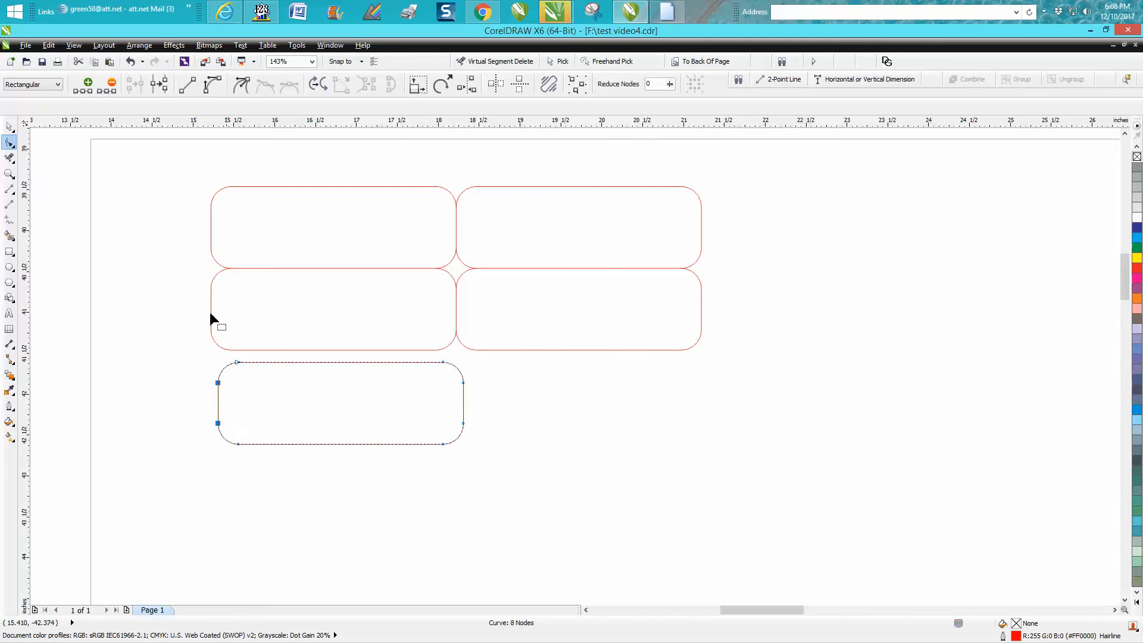
left_click(164, 87)
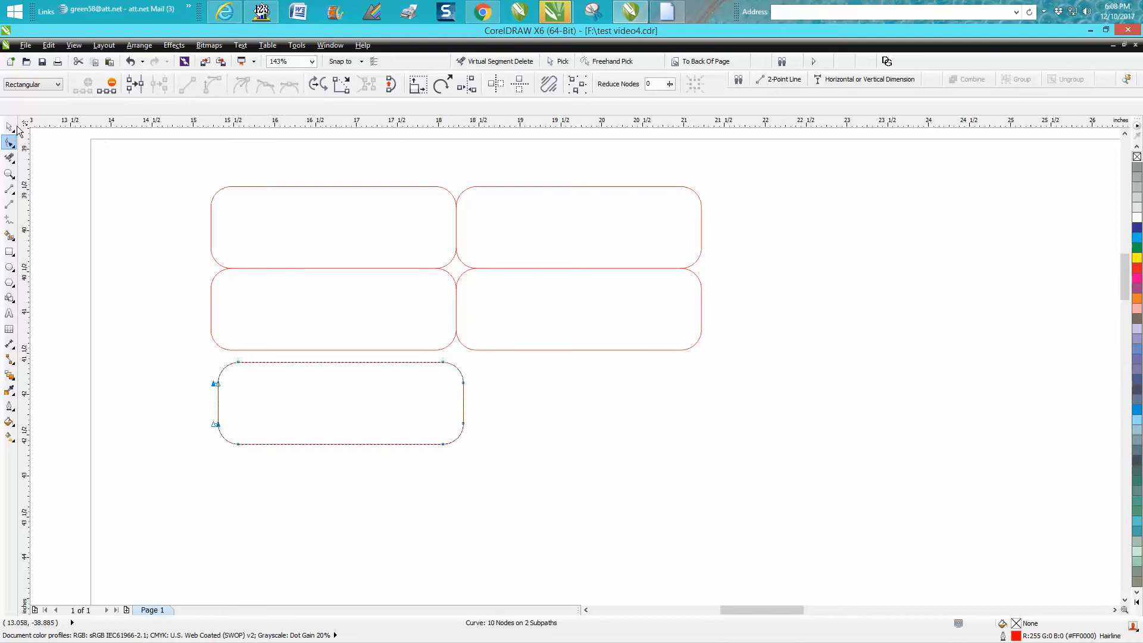
left_click(10, 127)
Step: Nudge the detached left edge of the lower rectangle 0.5 inches to the left and break the curve apart into separate objects
left_click(9, 143)
left_click(217, 402)
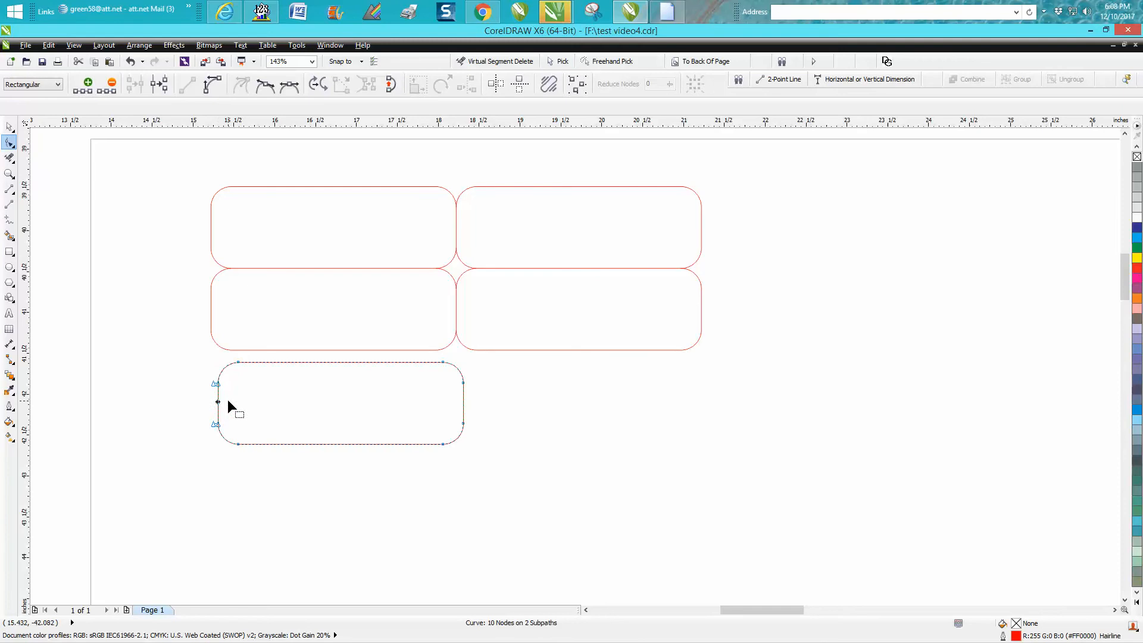
key("Left")
key("space")
left_click(139, 46)
left_click(169, 179)
Step: Set the nudge distance to 3 inches and place a duplicate of the open lower rectangle 3 inches to its right
left_click_drag(211, 356, 497, 457)
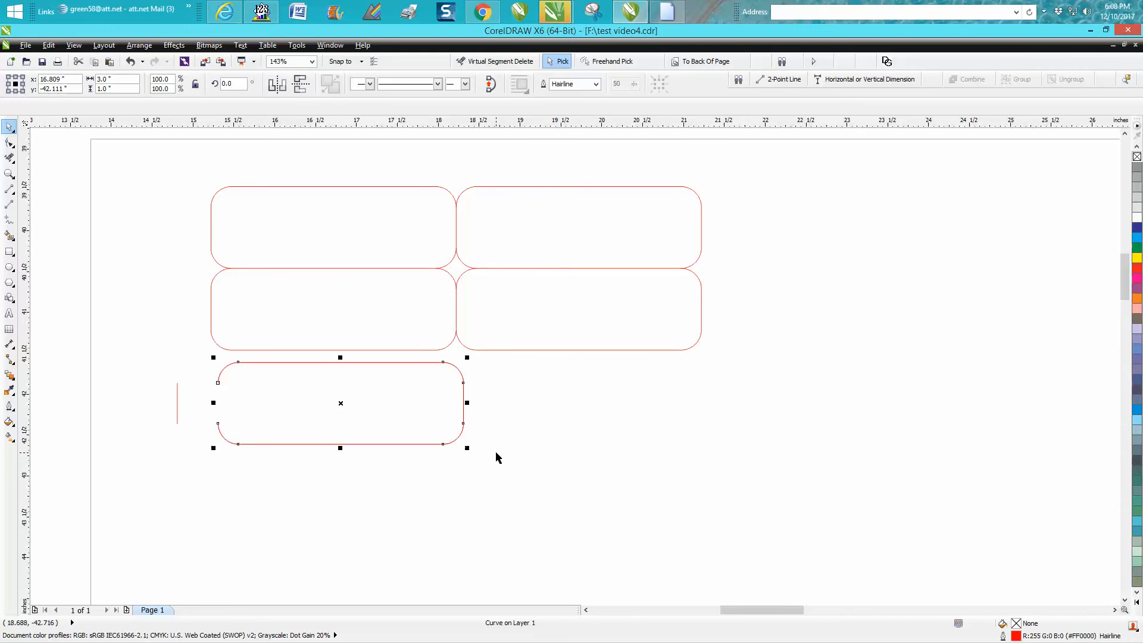
left_click(434, 167)
left_click_drag(295, 83, 268, 90)
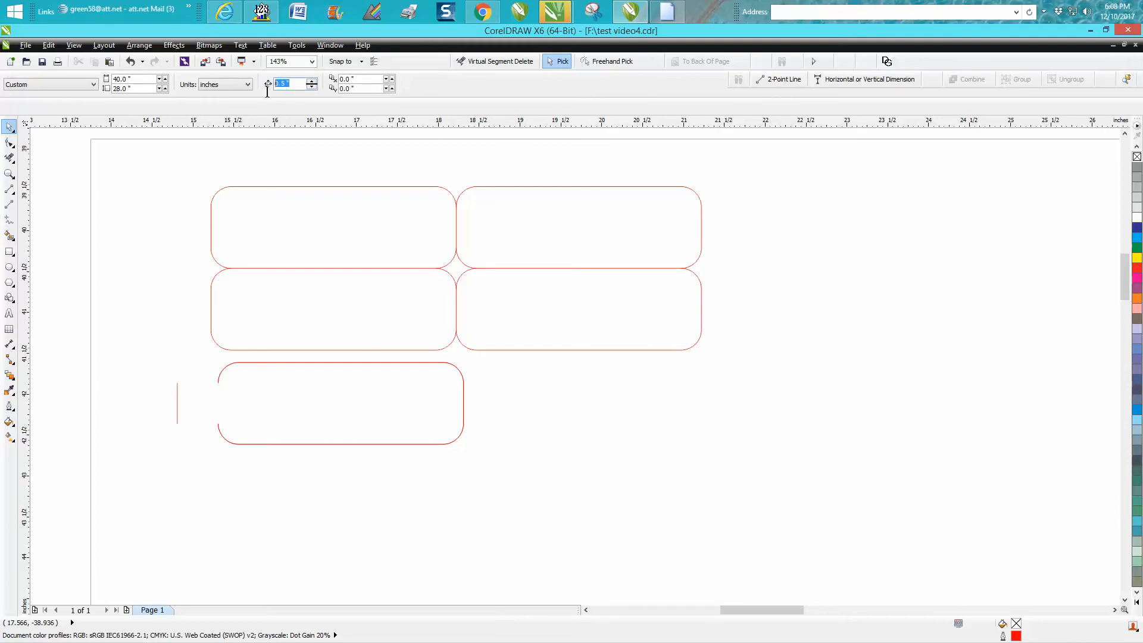
type(".")
type("3")
left_click(353, 363)
key("ctrl+d")
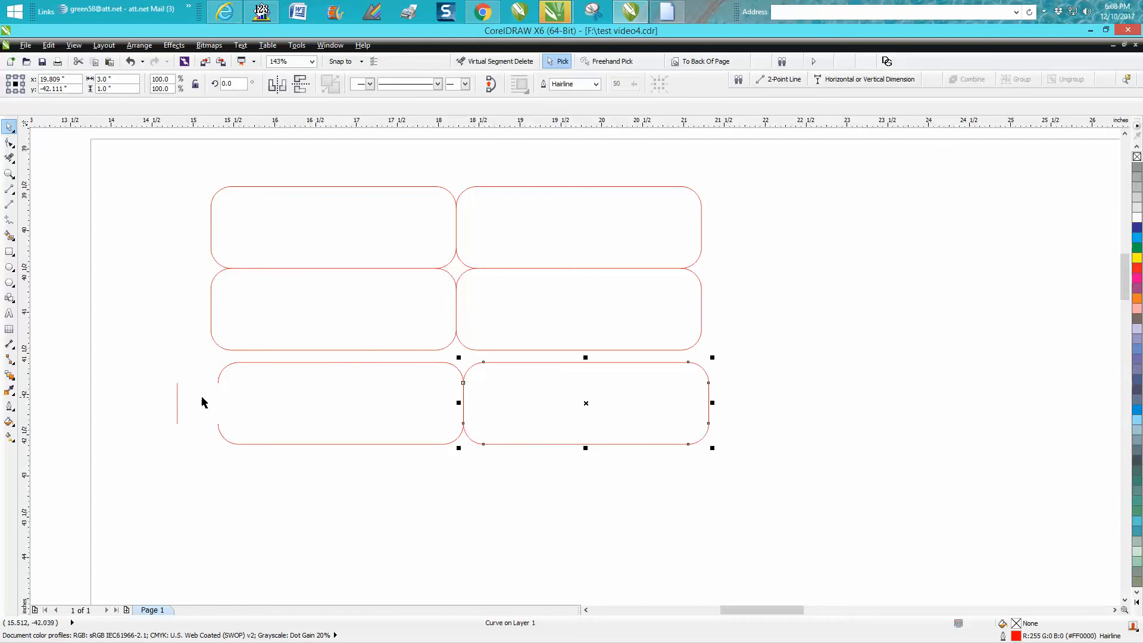
Step: Set the nudge distance to 0.5 inches and nudge the detached vertical line right to close the lower left rectangle
left_click(177, 410)
left_click(161, 324)
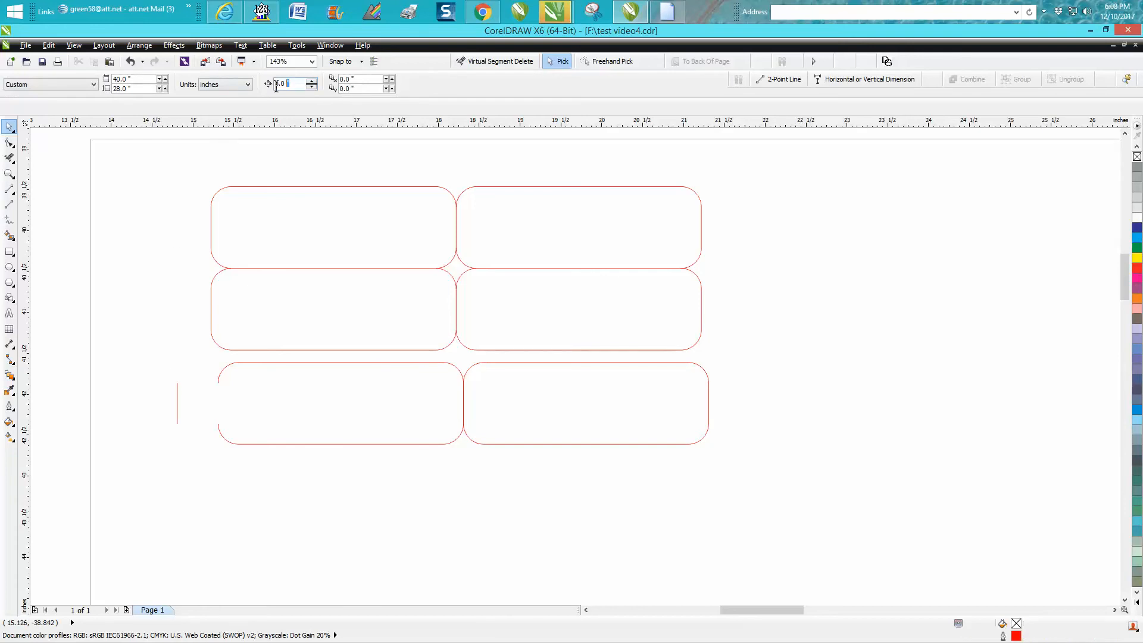
type(".5")
left_click(177, 398)
key("Right")
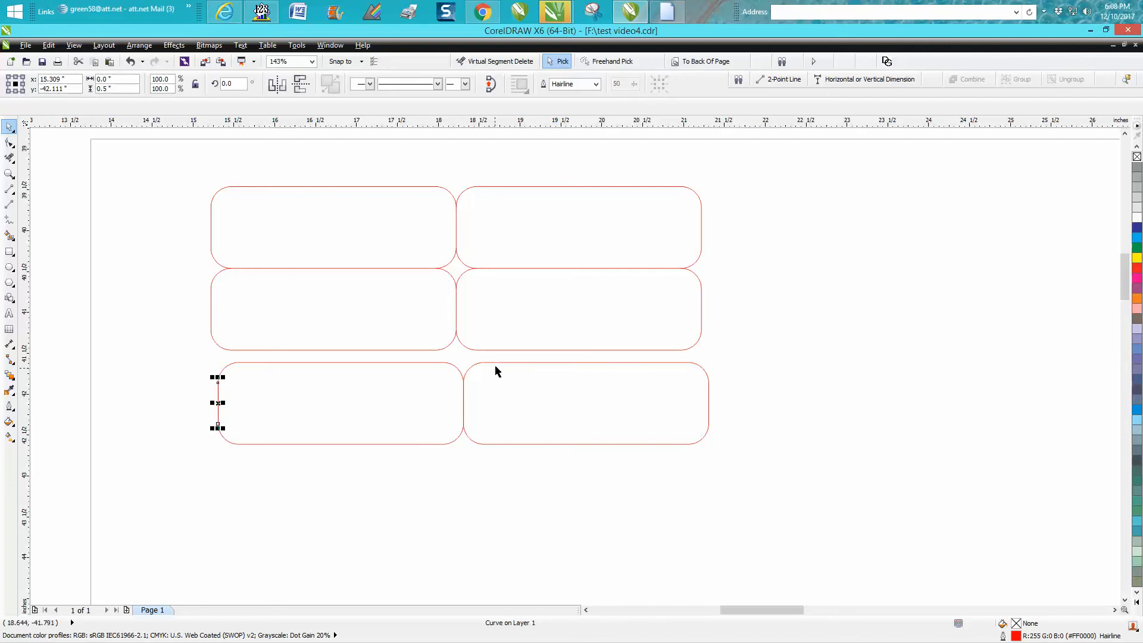
Step: Move the duplicated open rectangle slightly to the right to expose the shared edge, and undo that move
left_click_drag(497, 368, 521, 364)
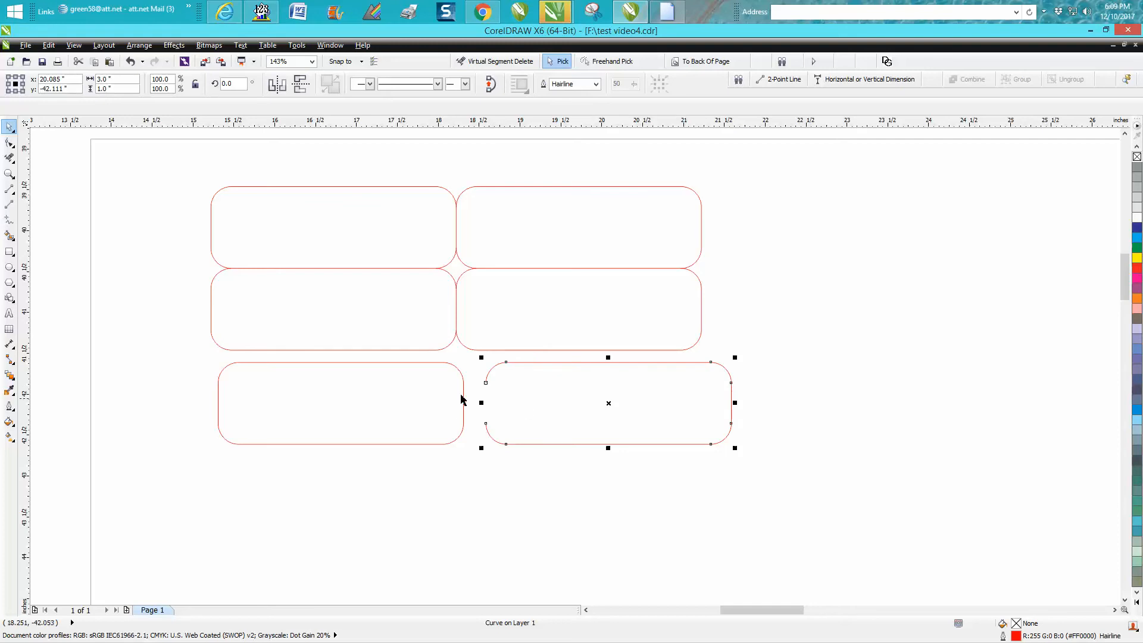
left_click(130, 61)
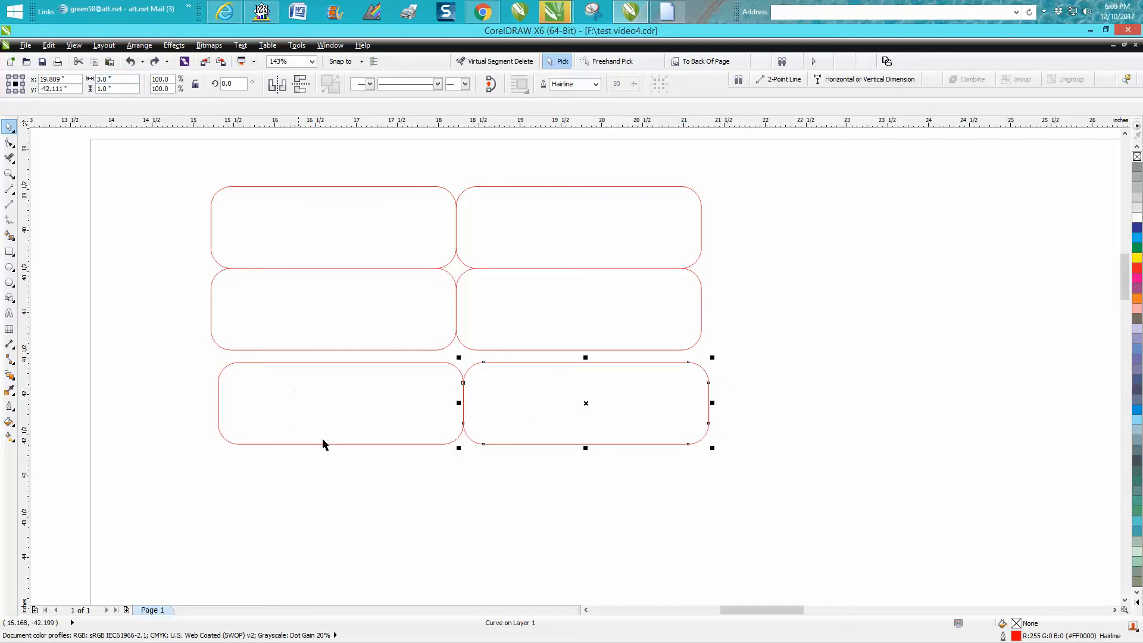
left_click(139, 45)
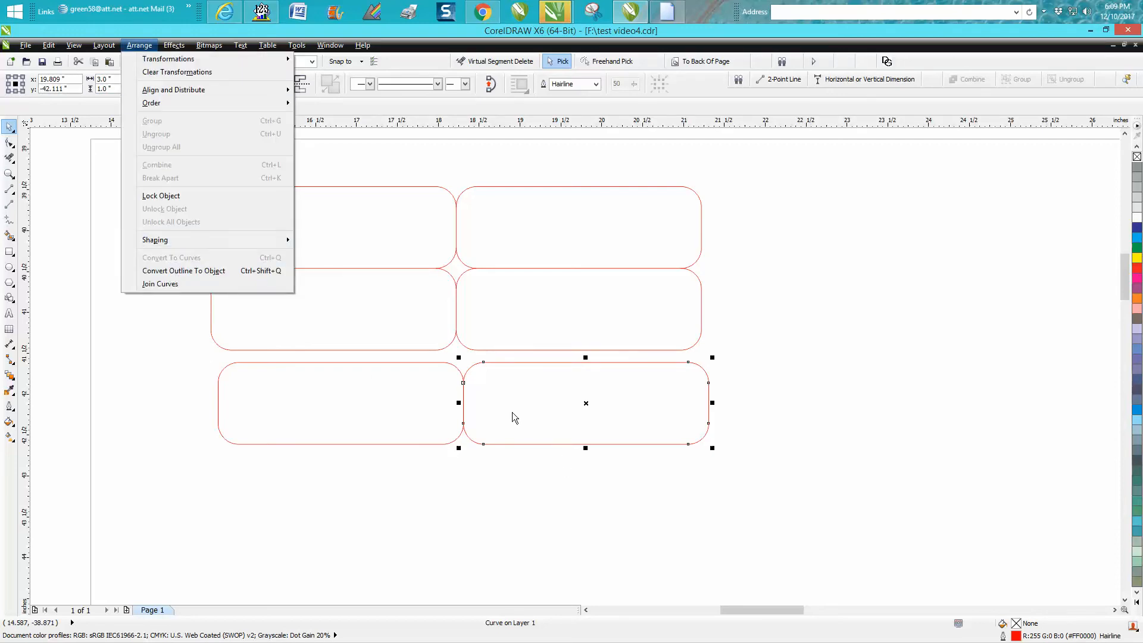
left_click(10, 144)
left_click(9, 145)
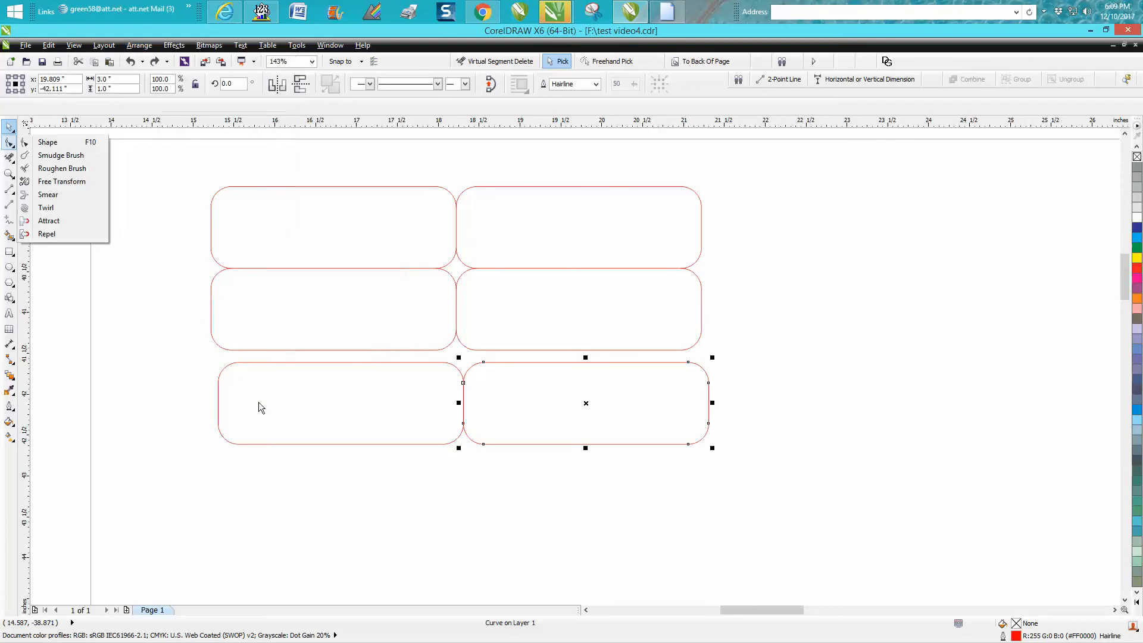
Step: Break the lower left rectangle's curve at the two end nodes of its straight bottom edge
left_click(286, 444)
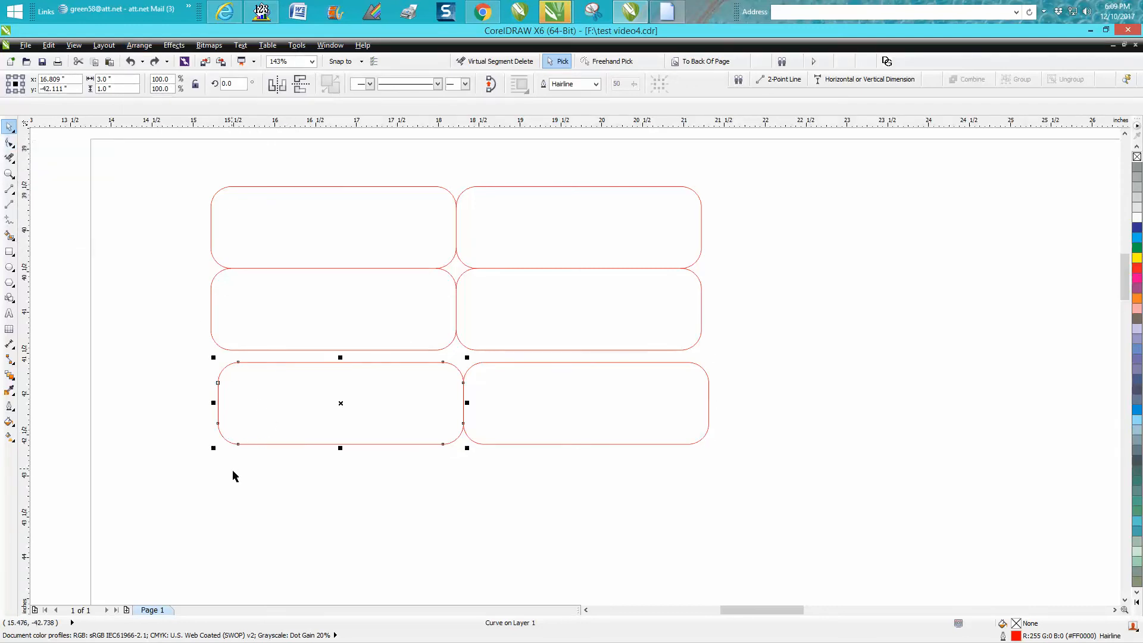
left_click(9, 144)
left_click_drag(230, 422, 459, 480)
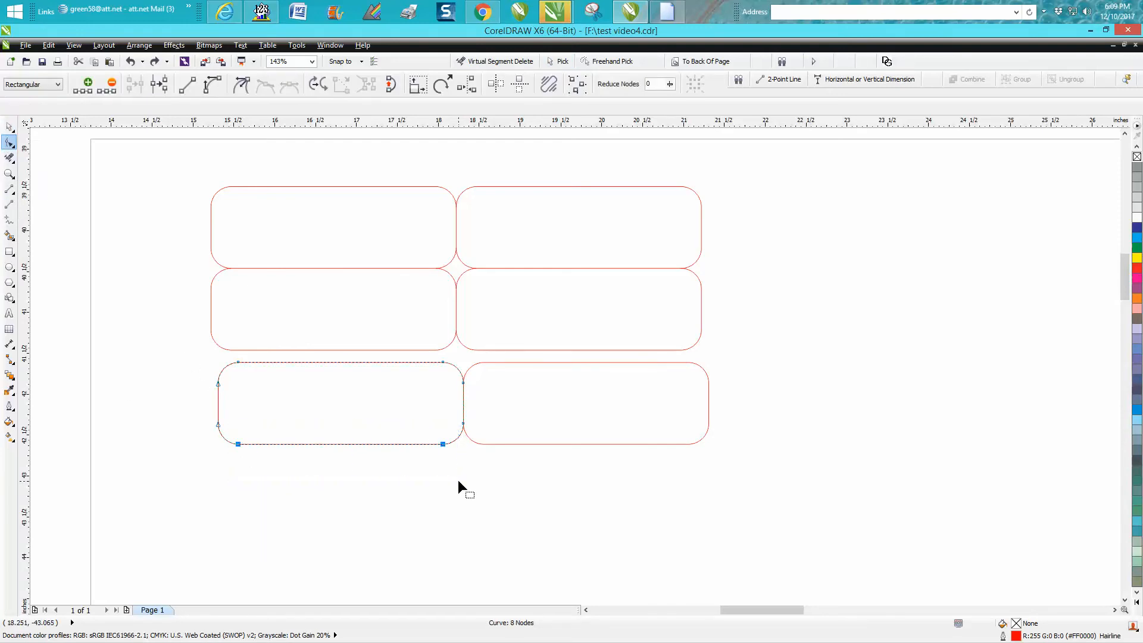
left_click(160, 87)
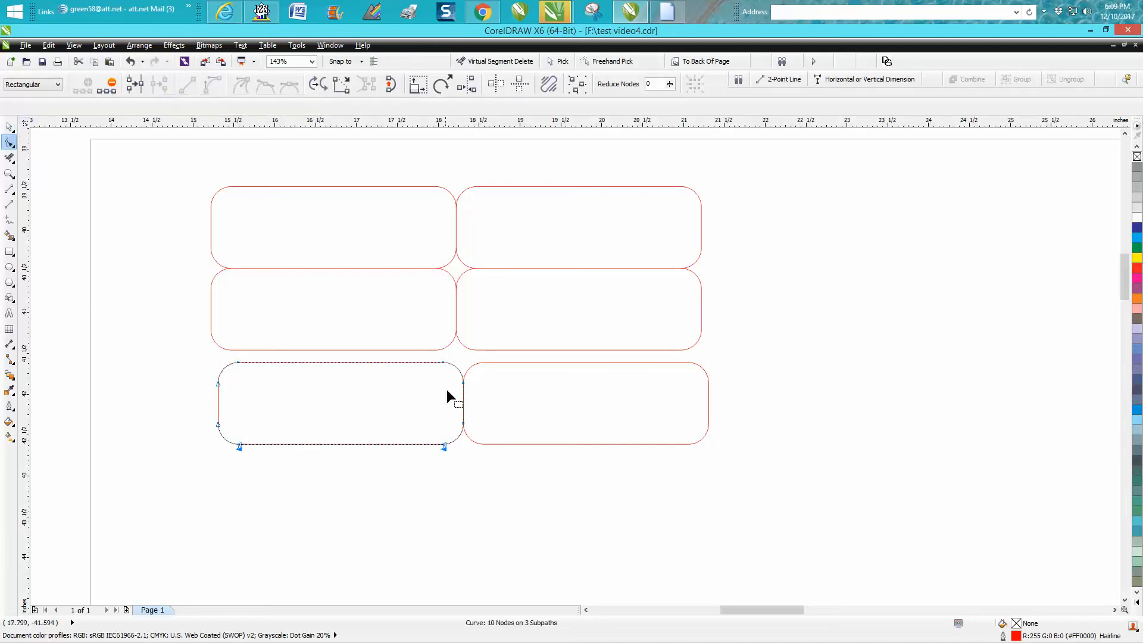
Step: Break the lower right rectangle's curve at the two end nodes of its straight bottom edge
left_click(498, 444)
left_click_drag(501, 459, 691, 460)
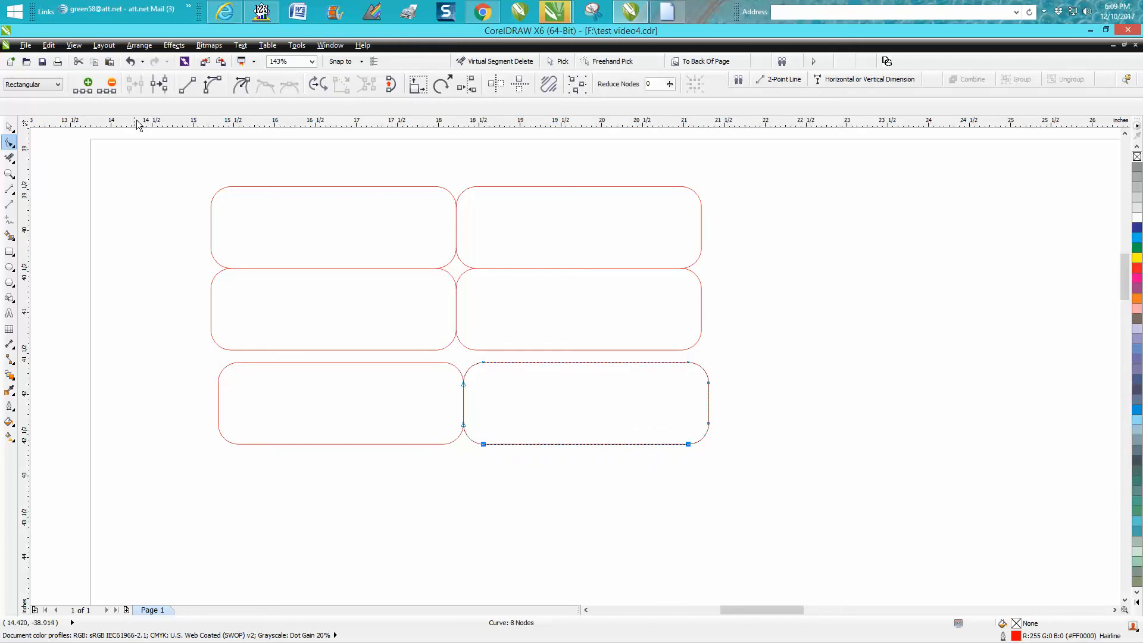
left_click(159, 84)
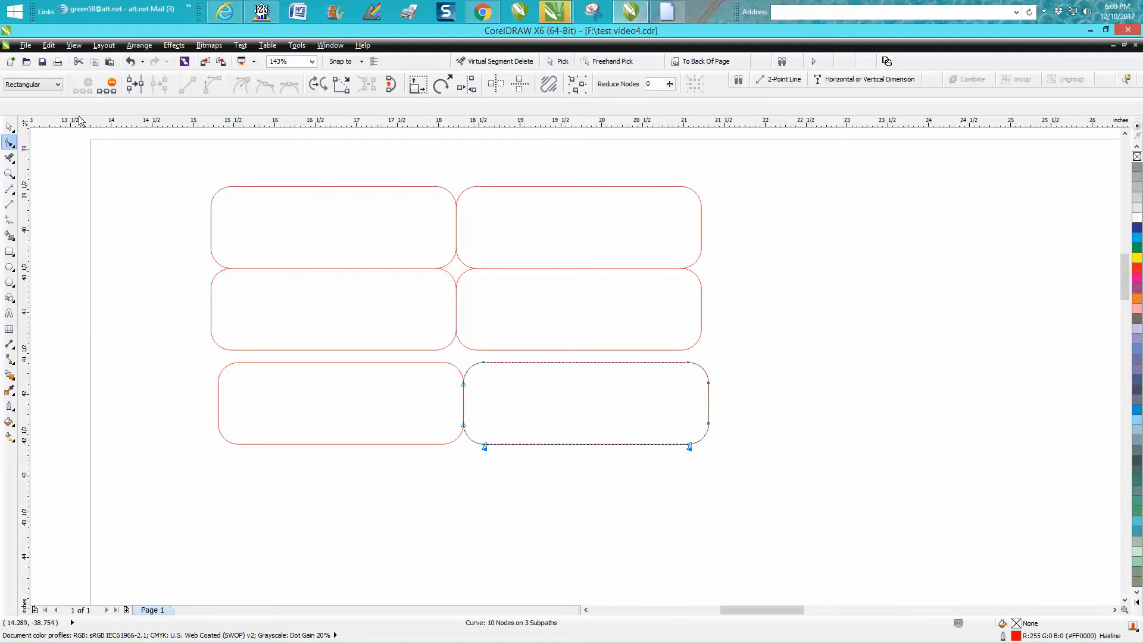
left_click(9, 128)
left_click(10, 143)
left_click(336, 443)
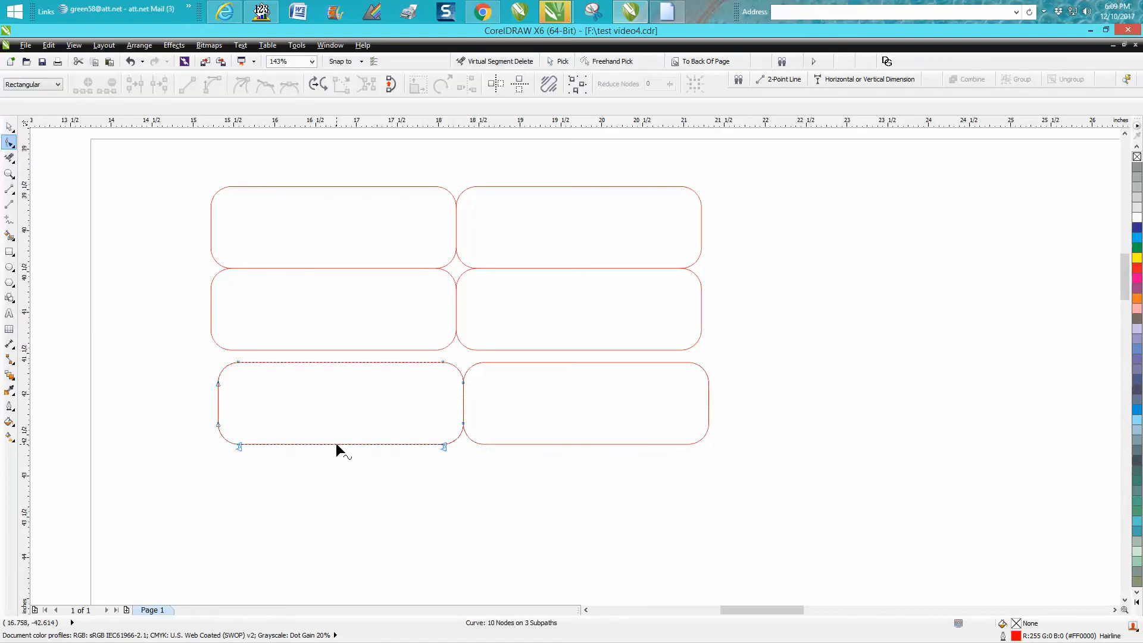
left_click(336, 444)
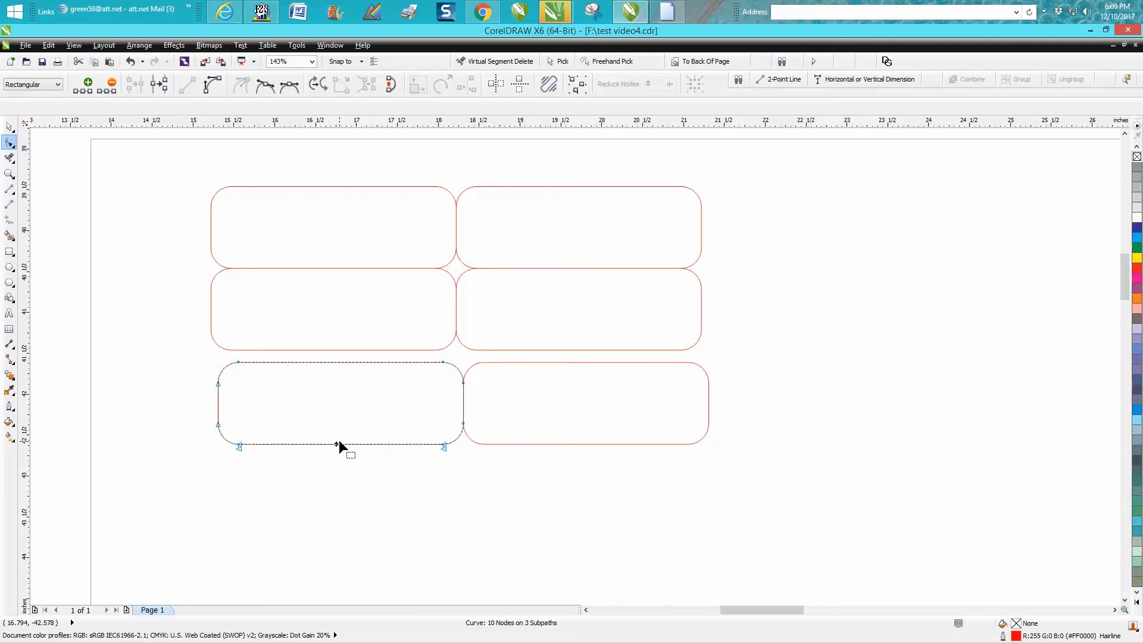
left_click(10, 127)
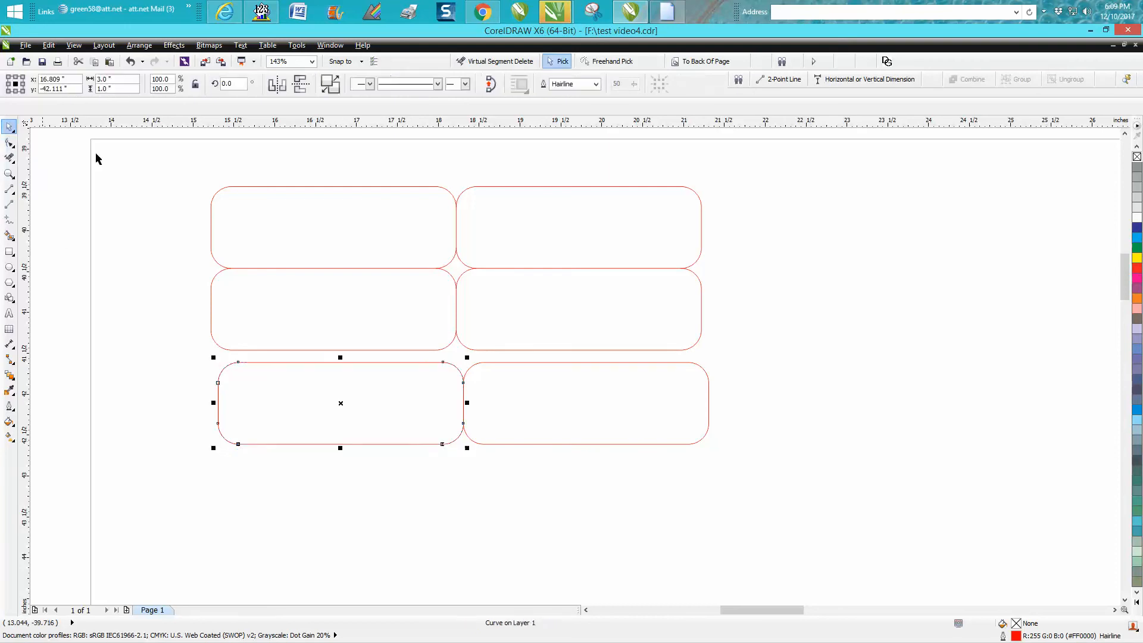
Step: Clear the selection and set the nudge distance to 2 inches
left_click(118, 160)
left_click(292, 84)
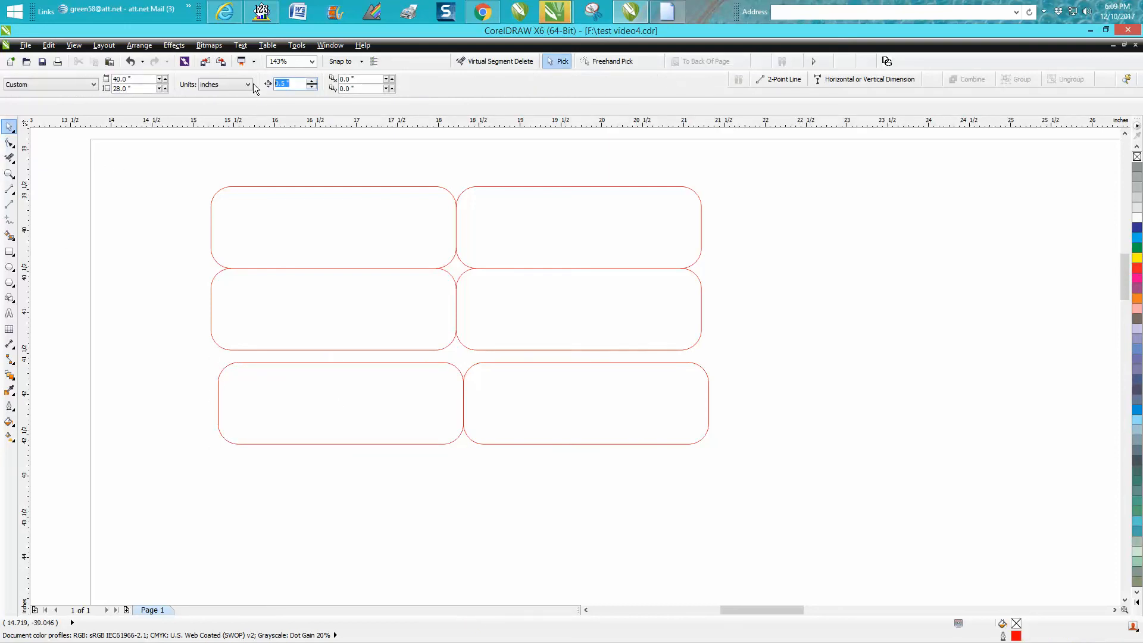
type("2")
Step: Nudge the bottom segment of the lower left rectangle down 2 inches
left_click(10, 142)
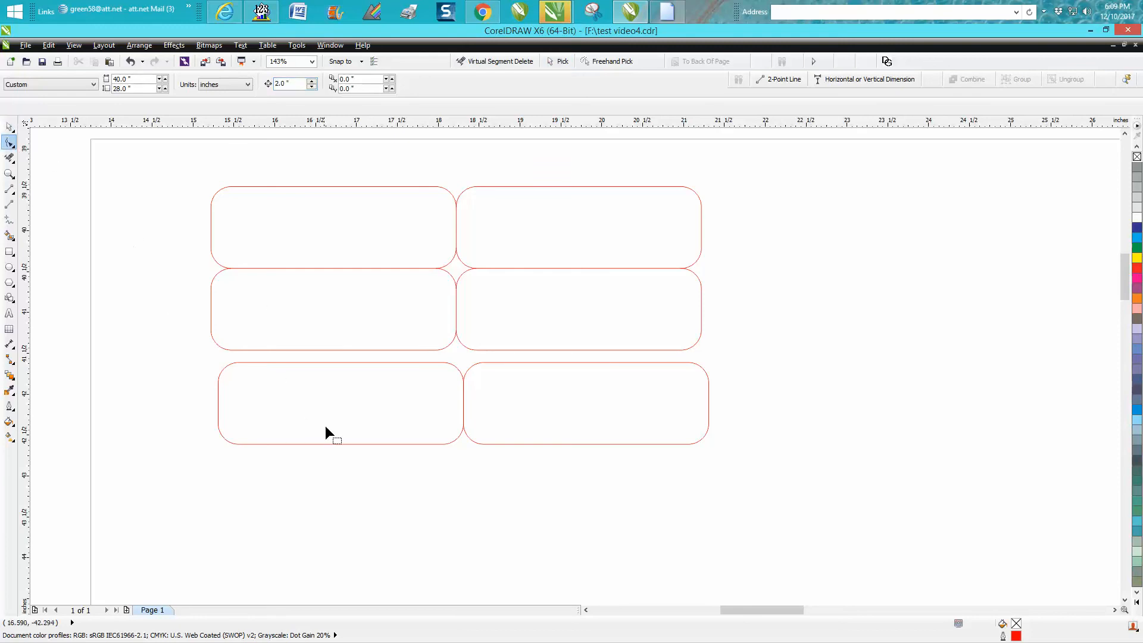
left_click(333, 444)
left_click(337, 444)
key("Down")
scroll(339, 445, "down", 3)
Step: Nudge the bottom segment of the lower right rectangle down 2 inches
left_click(452, 444)
left_click(457, 442)
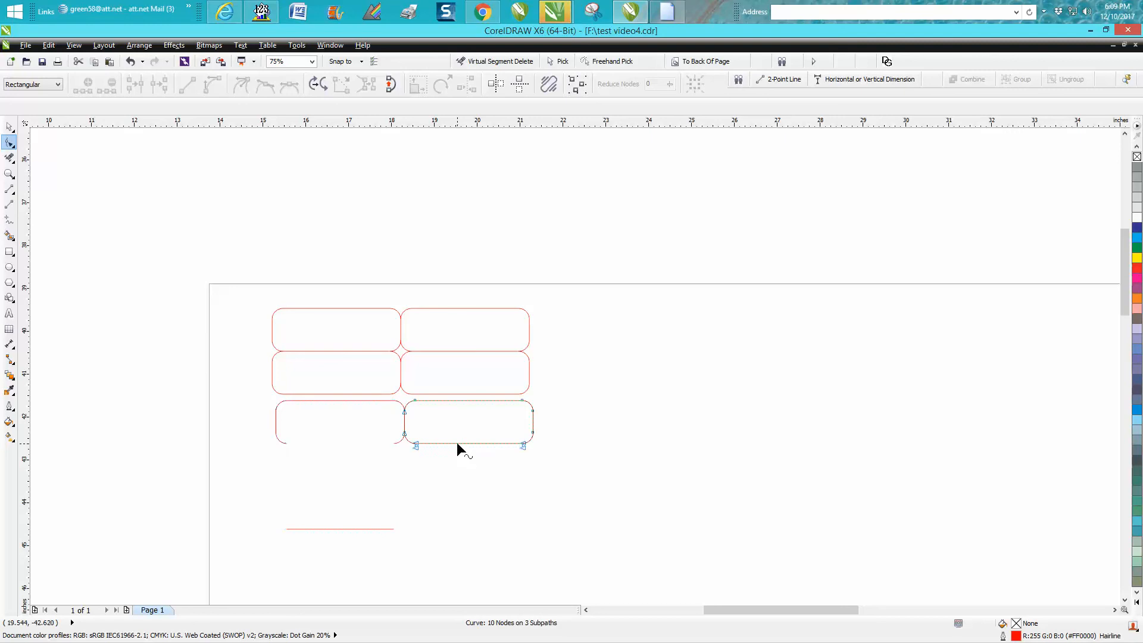
left_click(459, 443)
key("Down")
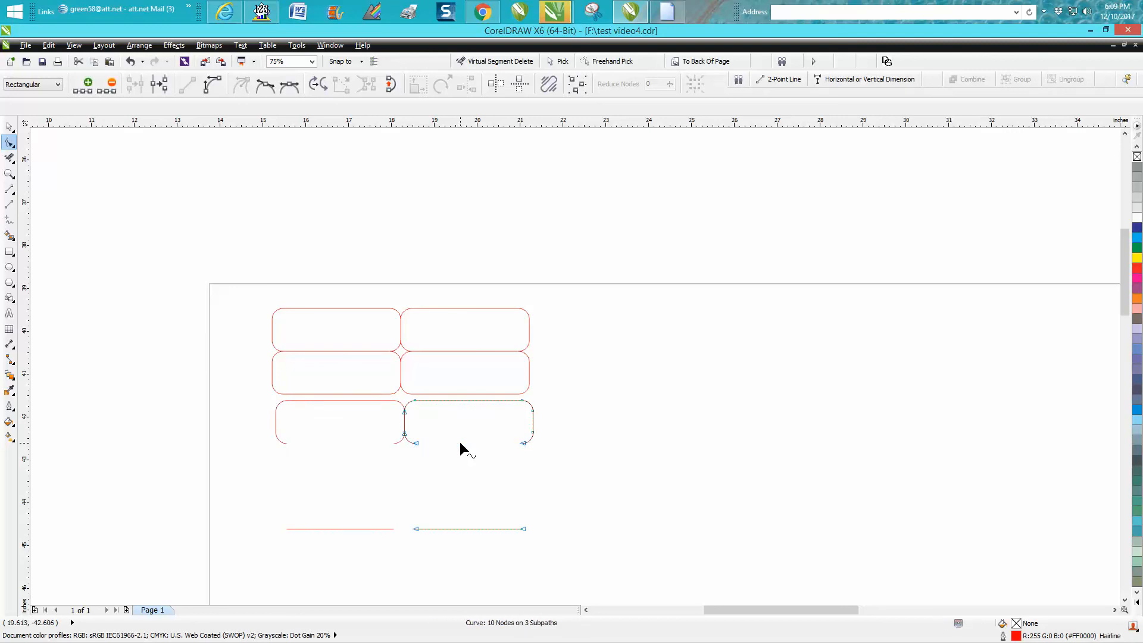
left_click(9, 127)
Step: Clear the selection and set the nudge distance to 1 inch
left_click(256, 146)
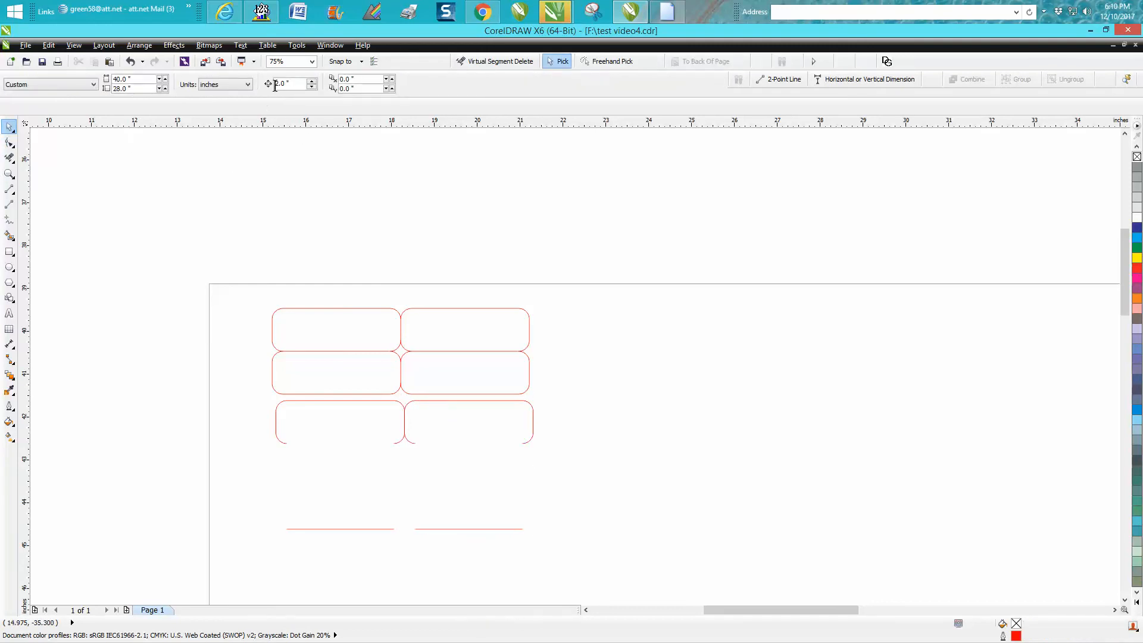
double_click(296, 83)
type("1")
Step: Break apart the lower left open rectangle and its offset bottom segment into separate curves
left_click(9, 174)
left_click_drag(239, 293, 450, 491)
left_click(9, 127)
left_click(357, 329)
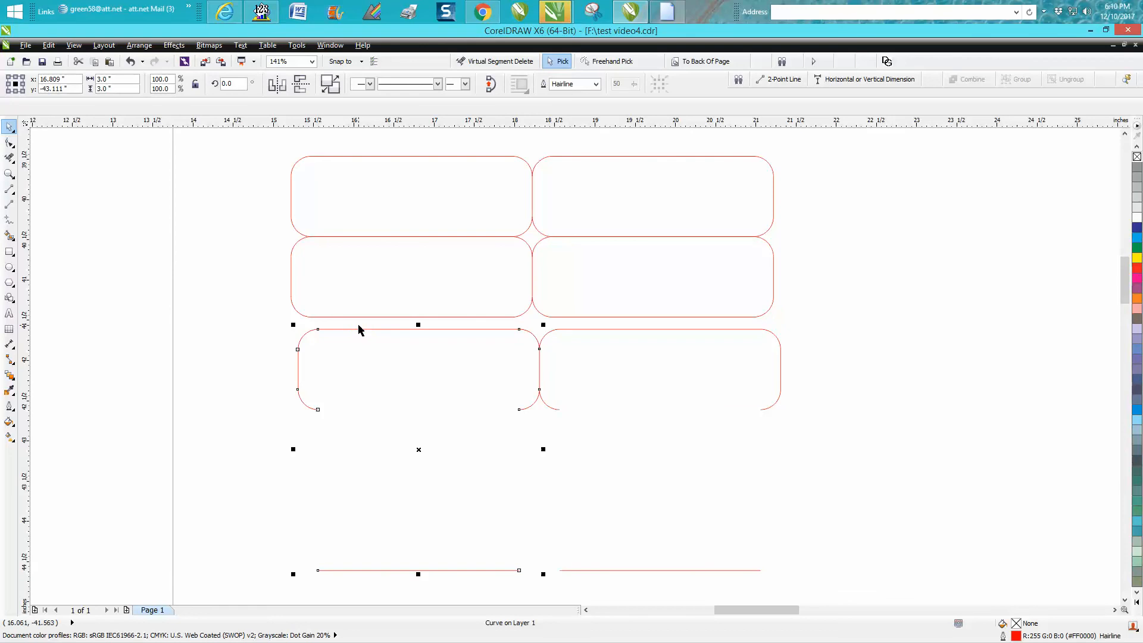
left_click(140, 48)
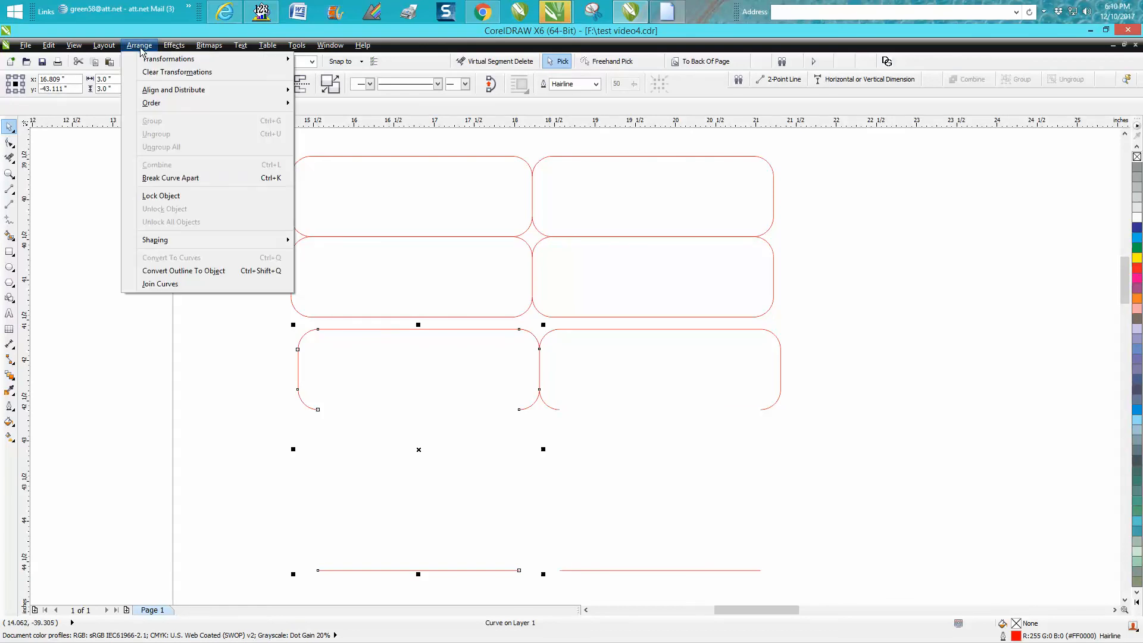
left_click(187, 179)
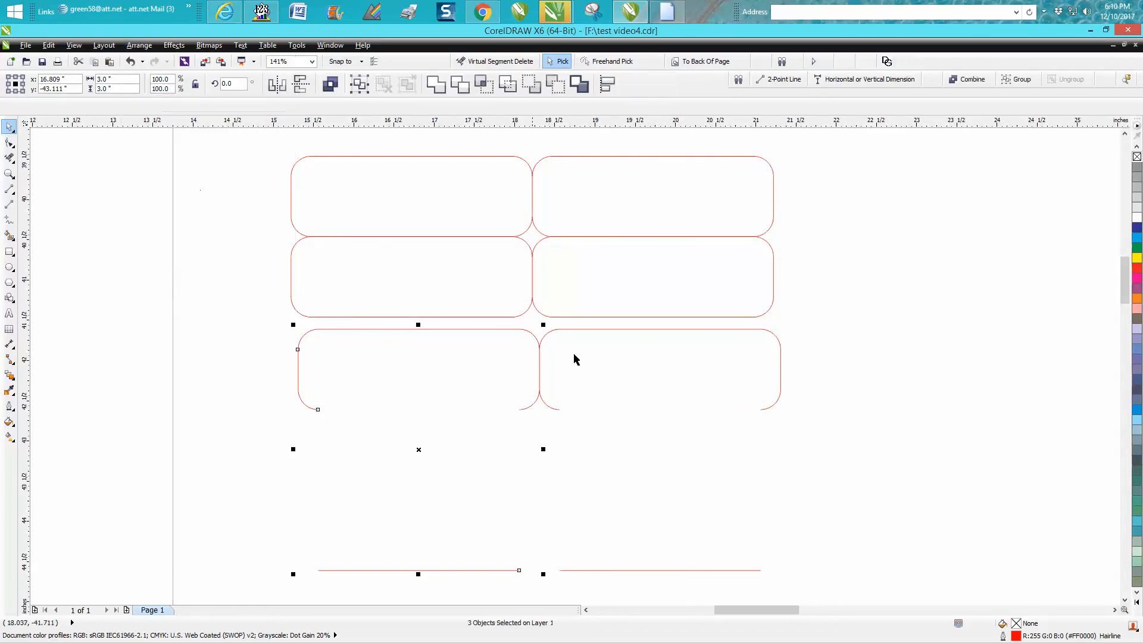
Step: Break apart the lower right open rectangle's curves and duplicate both open rectangles 1 inch down to form a second row
left_click(602, 330)
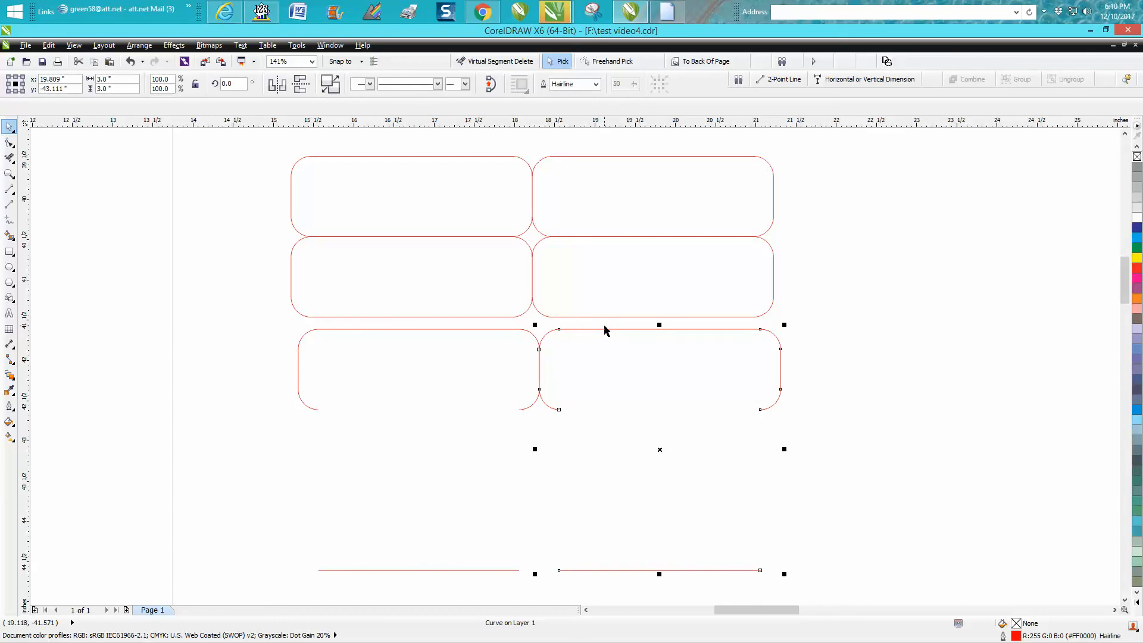
key("ctrl+k")
left_click(494, 372)
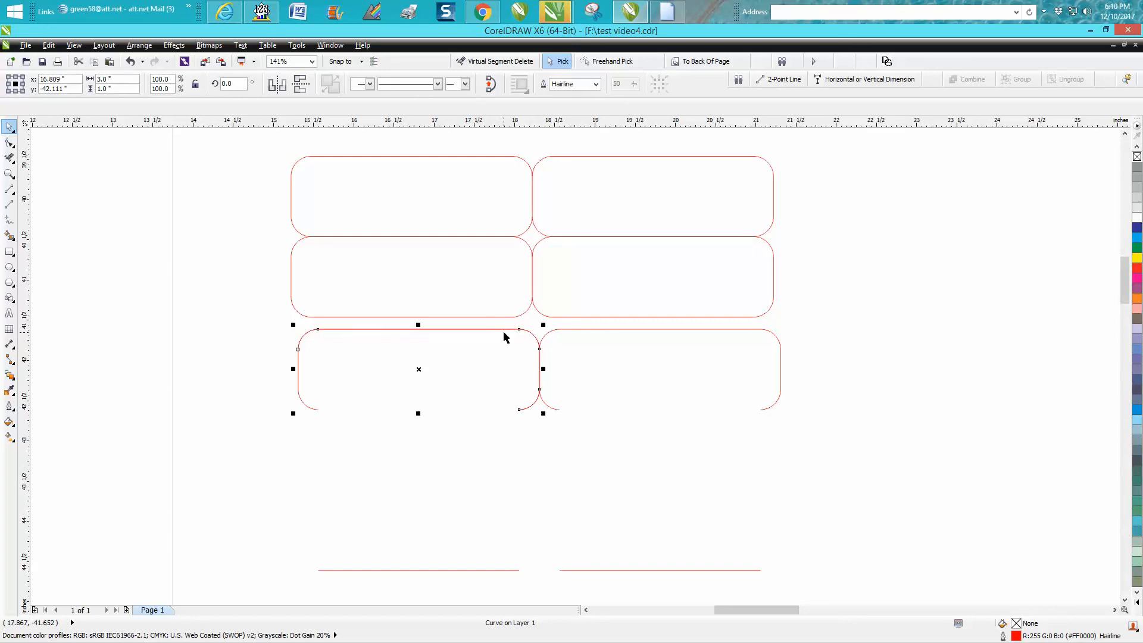
key("ctrl+d")
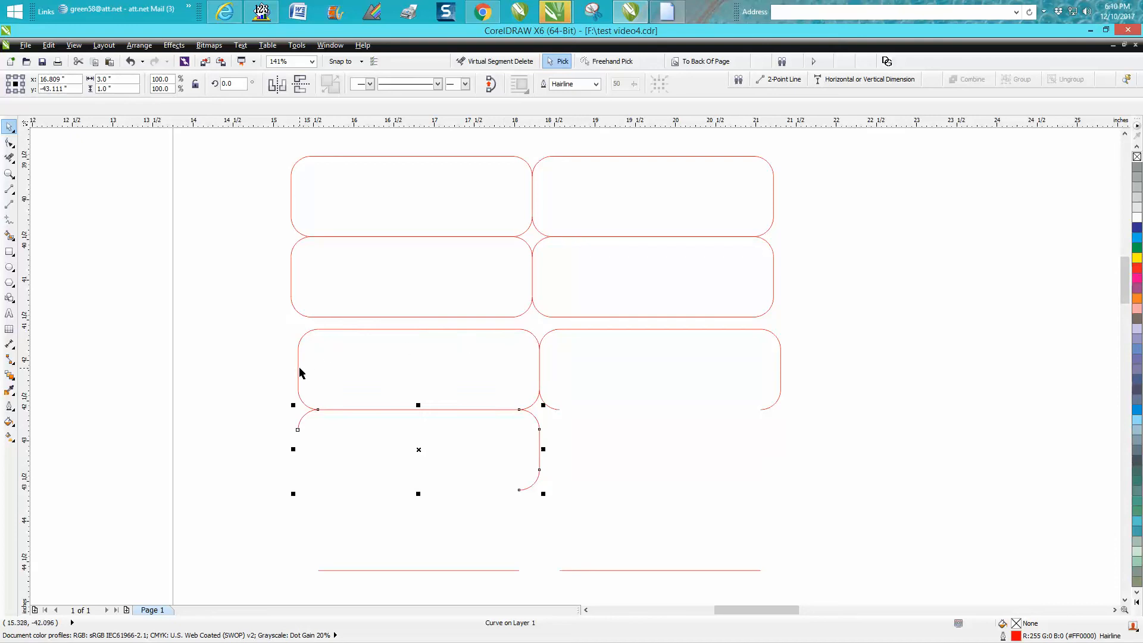
left_click(580, 330)
key("ctrl+d")
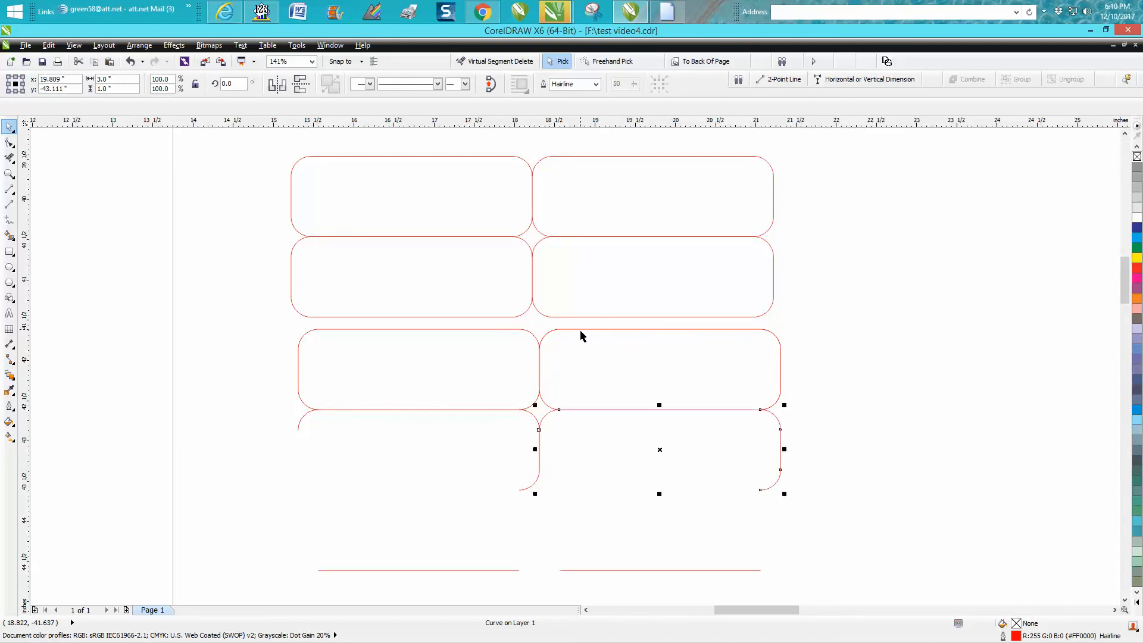
Step: Nudge the two detached bottom segments up 1 inch to meet the bottom edge of the new row
left_click(445, 571)
key("Up")
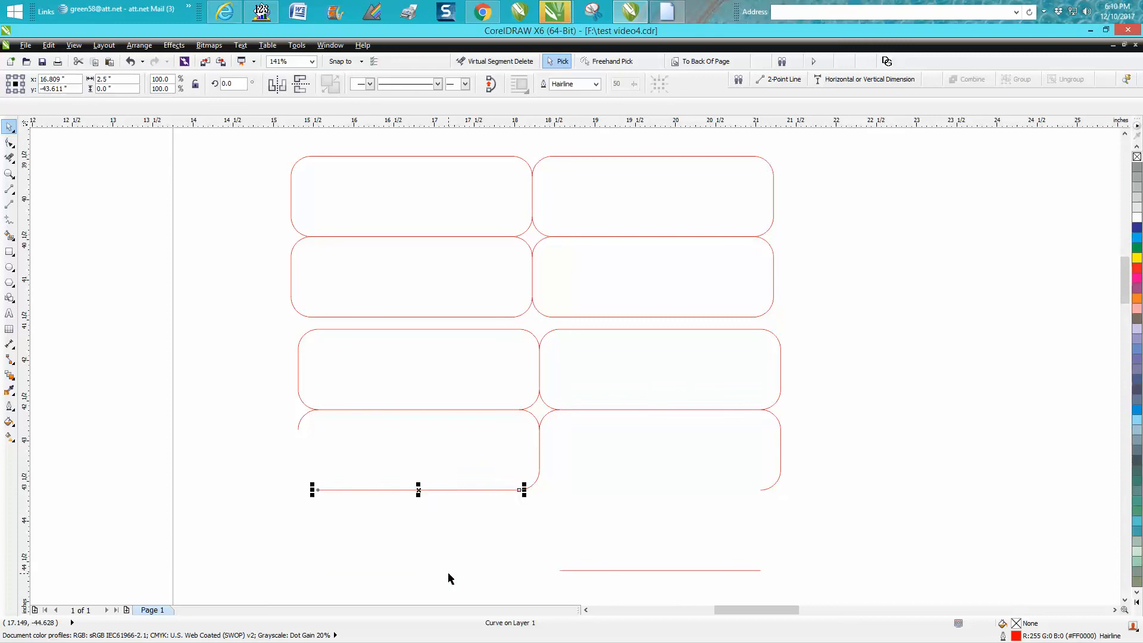
left_click(632, 571)
key("Up")
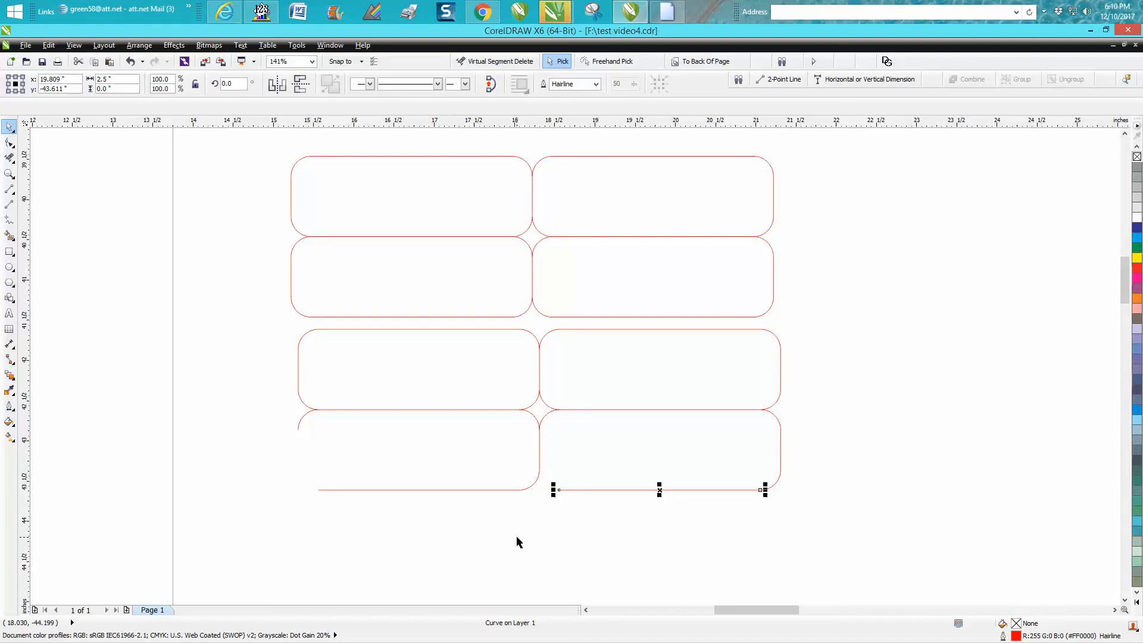
Step: Duplicate the right rectangle's small lower left corner curve 1 inch down and 3 inches left, filling the new row's missing lower left corners
left_click(546, 404)
key("Down")
key("ctrl+z")
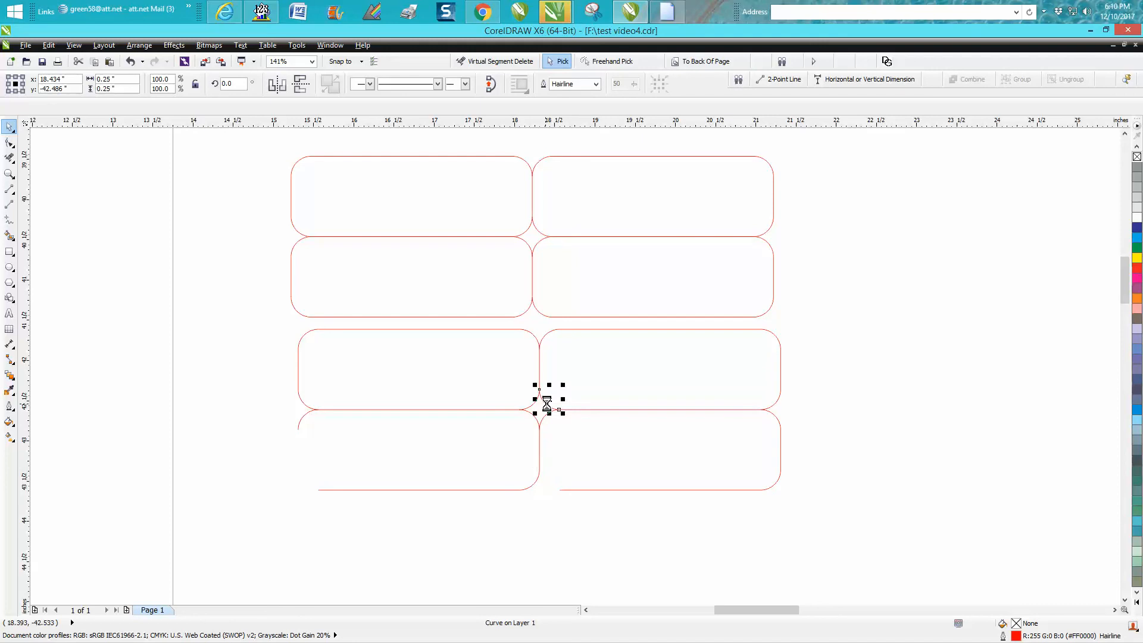
key("Down")
key("Left")
key("Left")
key("Left")
key("Up")
key("Down")
Step: Duplicate the vertical left side segment 1 inch down to close the lower left rectangle, and clear the selection
left_click(298, 369)
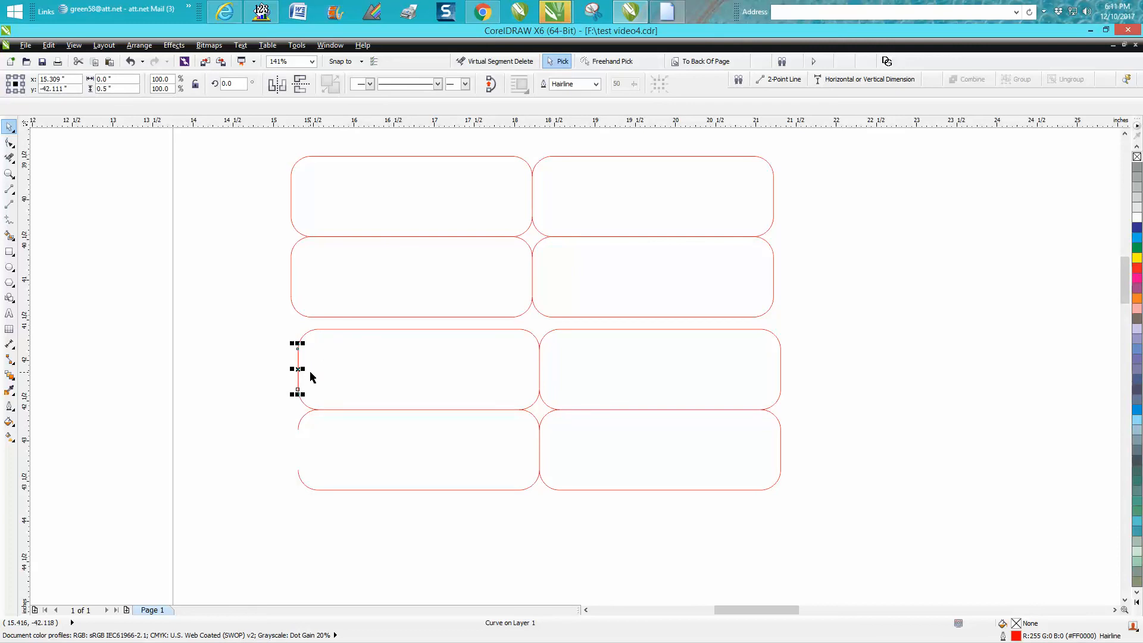
key("Down")
left_click(274, 338)
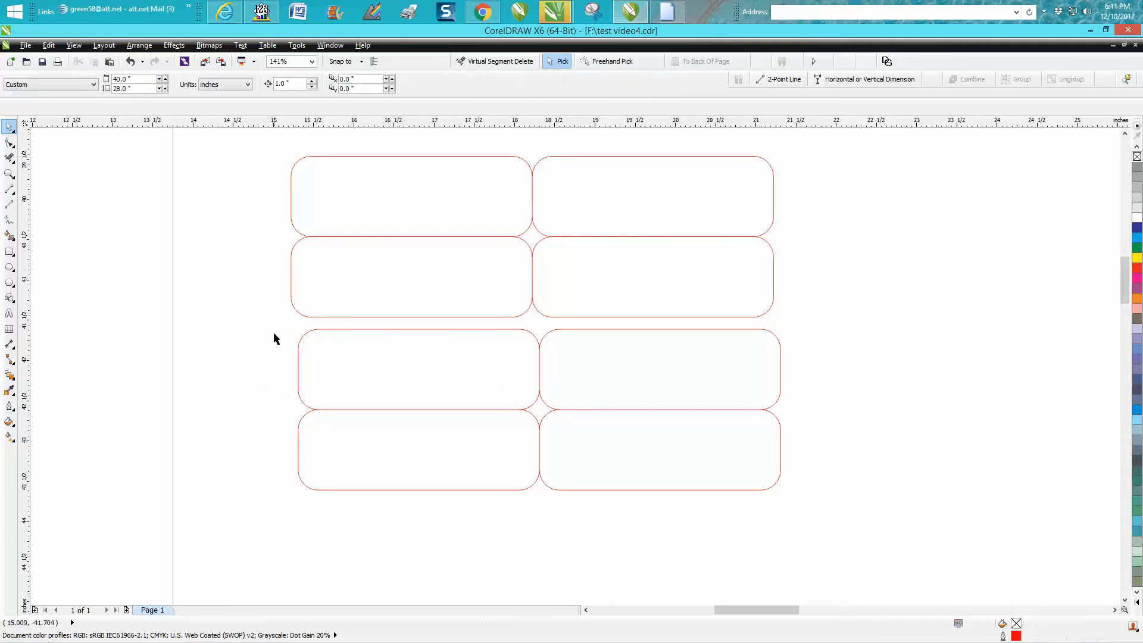
Step: Delete the original set of four rounded rectangles above the newly built grid
left_click_drag(289, 384, 761, 521)
left_click_drag(808, 531, 808, 531)
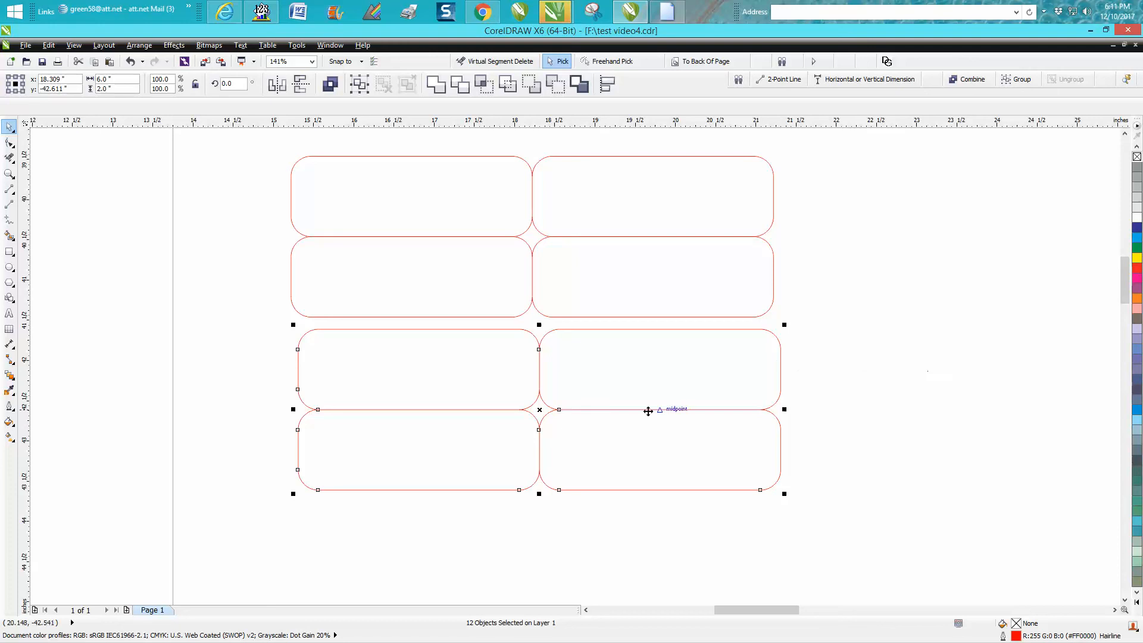
left_click(205, 344)
left_click_drag(262, 141, 793, 326)
key("Delete")
Step: Cycle through the remaining grid's individual curves to examine which segments form each rectangle, and clear the selection
left_click(432, 331)
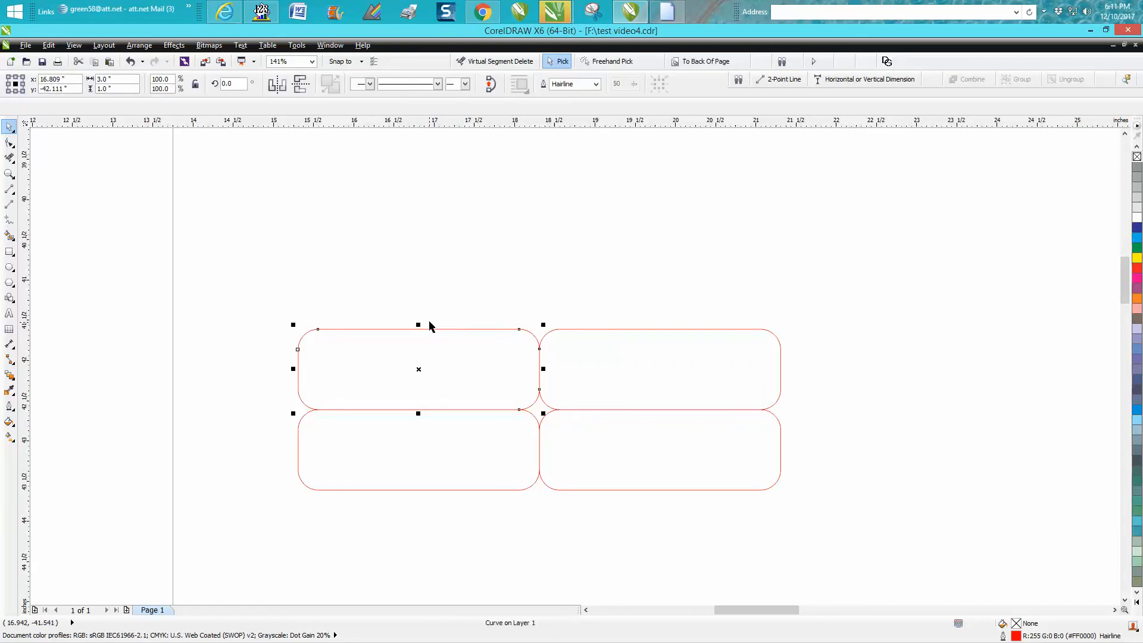
key("Tab")
key("Tab")
key("Tab")
key("Tab")
key("Tab")
key("Tab")
left_click(537, 272)
Step: Select all the curves of the grid and zoom in on it to examine the shared edges
left_click_drag(276, 312, 797, 508)
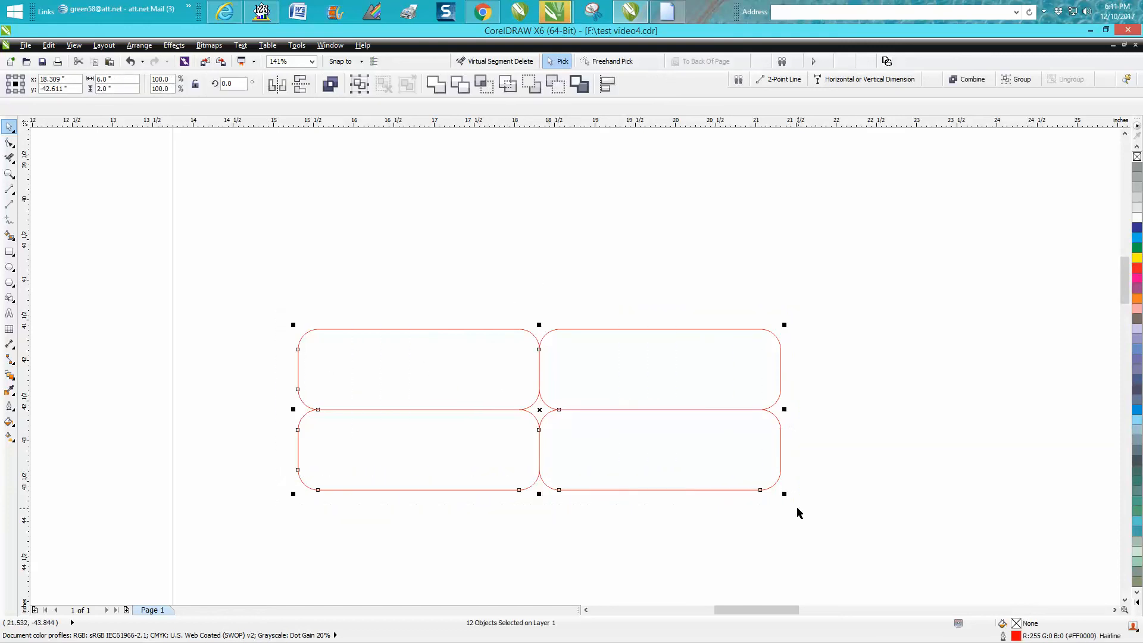
left_click(9, 173)
left_click_drag(272, 302, 805, 532)
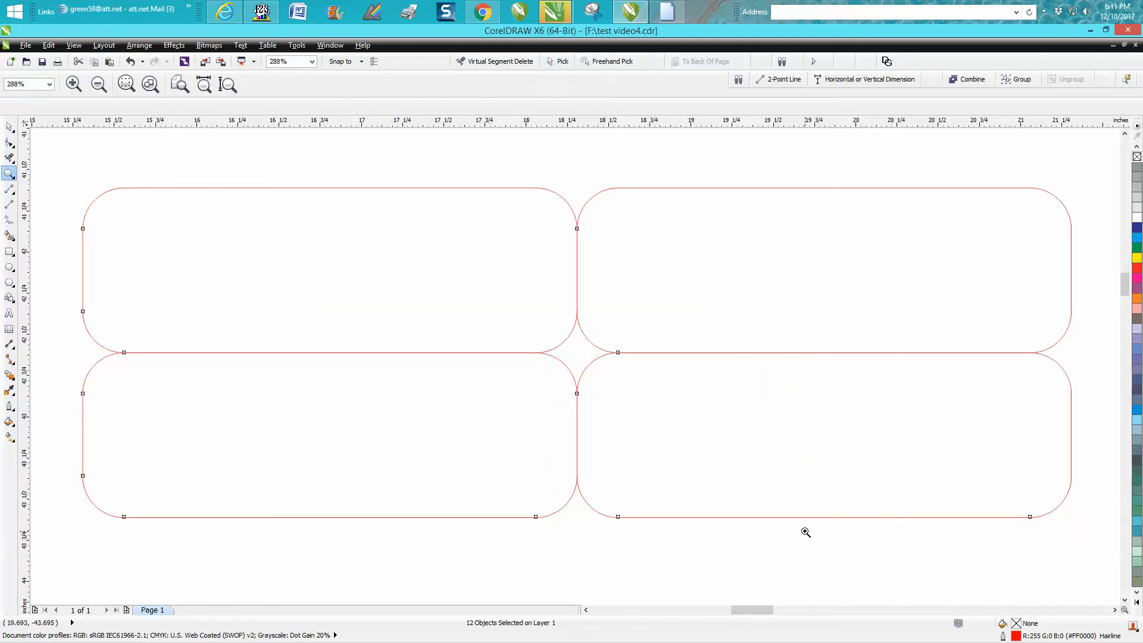